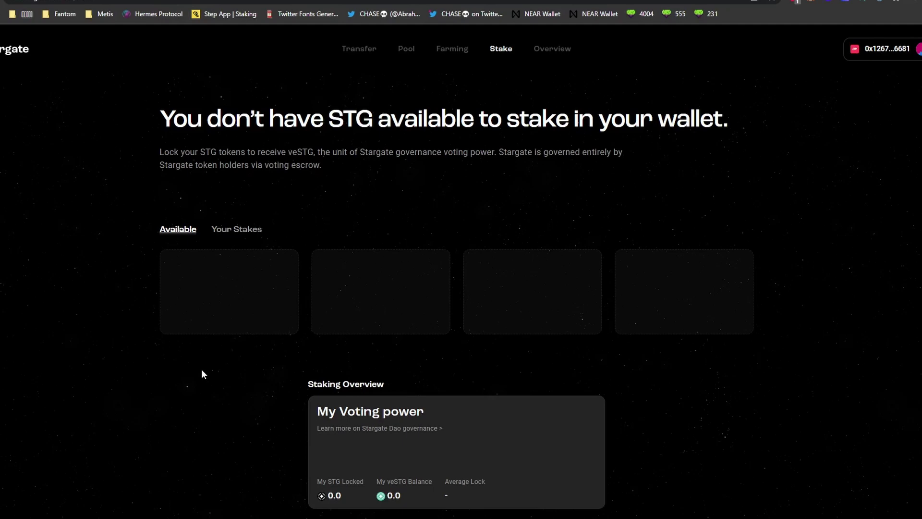
double_click(333, 481)
left_click(232, 432)
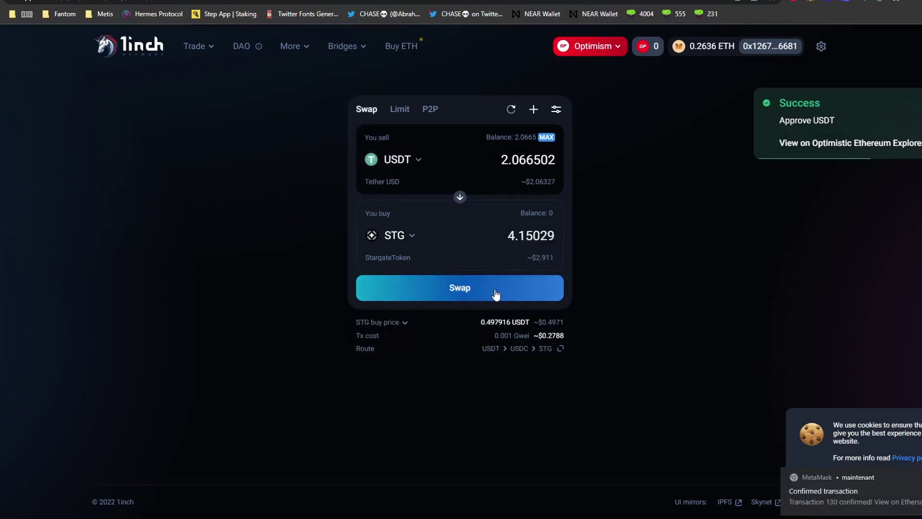
- Swap 2.066502 USDT for STG on Optimism in 1inch and approve the transaction in the wallet
left_click(494, 289)
left_click(480, 347)
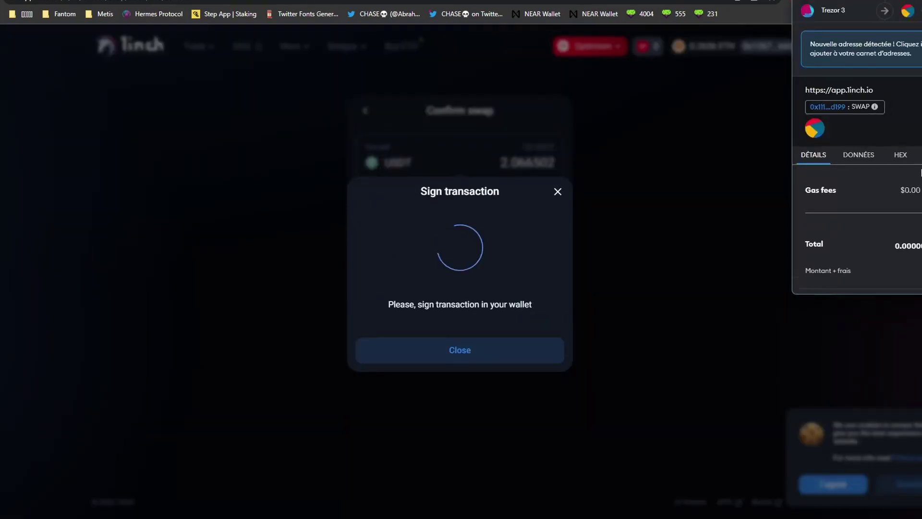
left_click(893, 284)
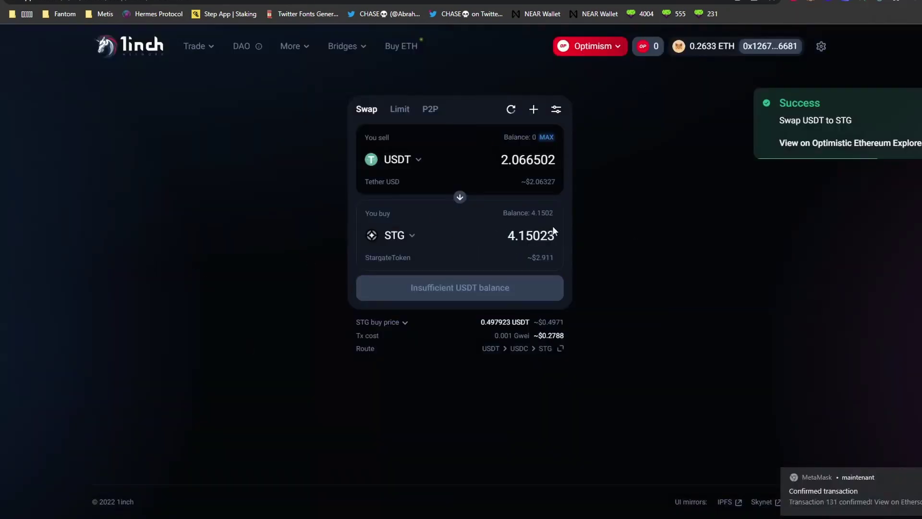
- Switch to Stargate and open the staking form for the STG available on Optimism
mouse_move(289, 46)
left_click(96, 1)
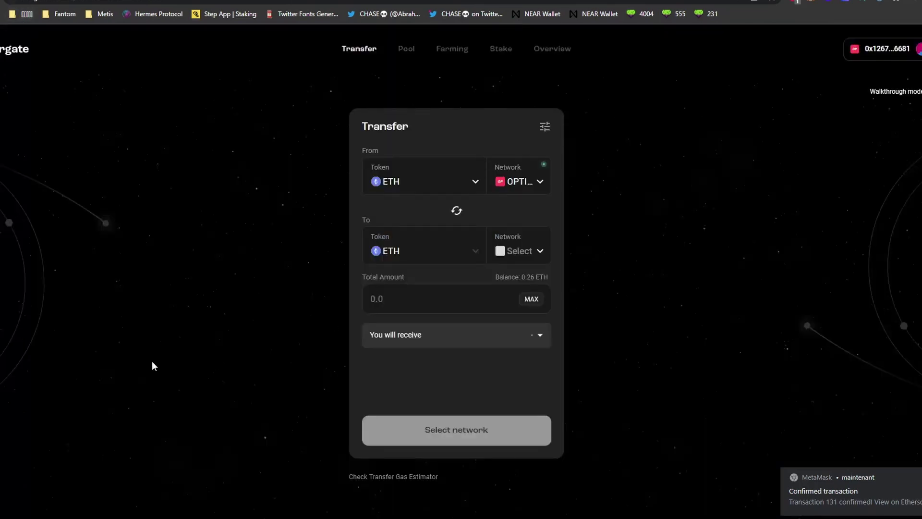
left_click(501, 48)
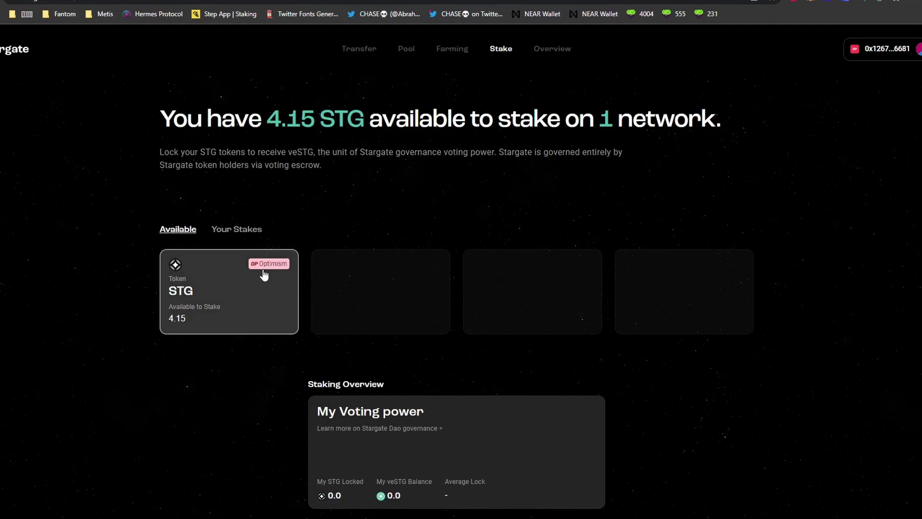
right_click(373, 48)
left_click(390, 62)
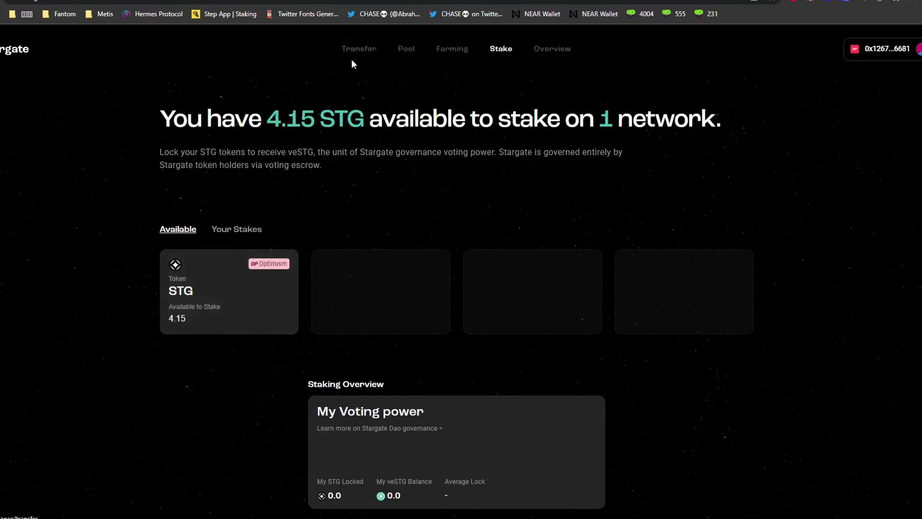
left_click(264, 275)
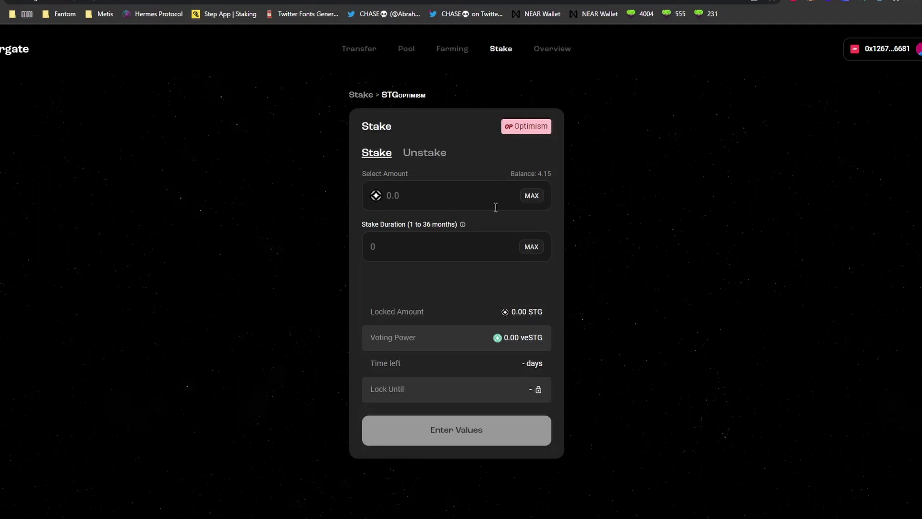
- Set the stake to the maximum STG amount, 4.150299904169112687, and the maximum duration of 36 months
left_click(531, 197)
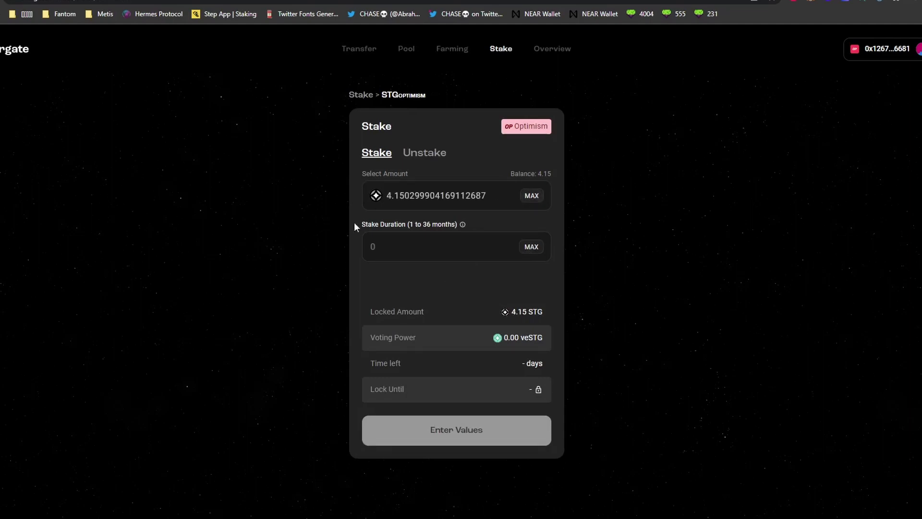
left_click_drag(354, 226, 534, 233)
left_click(459, 271)
left_click(531, 246)
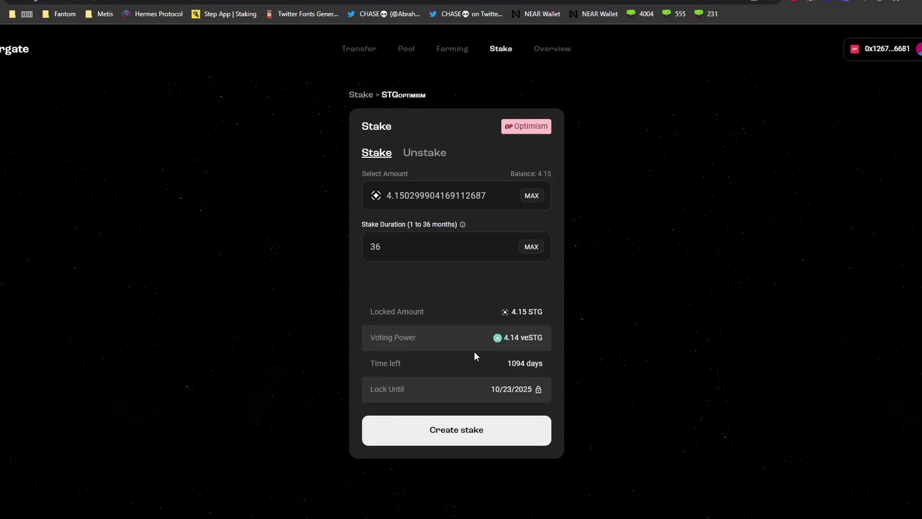
- Approve STG spending on Optimism and create the stake, checking its locked amount and voting power
left_click(464, 433)
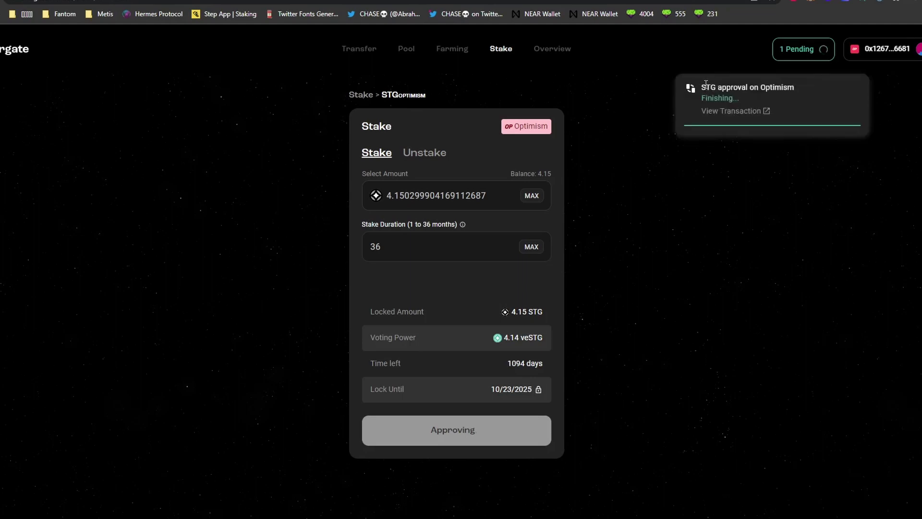
left_click_drag(706, 89, 823, 92)
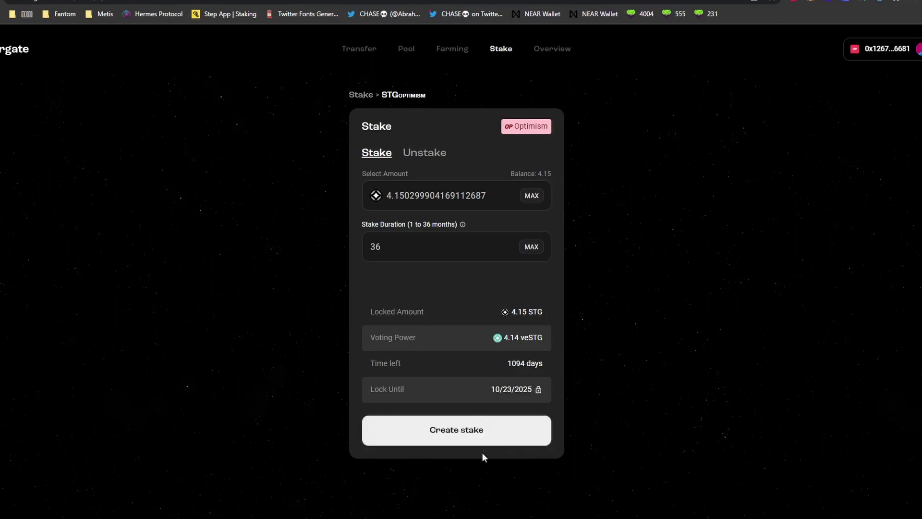
left_click(491, 434)
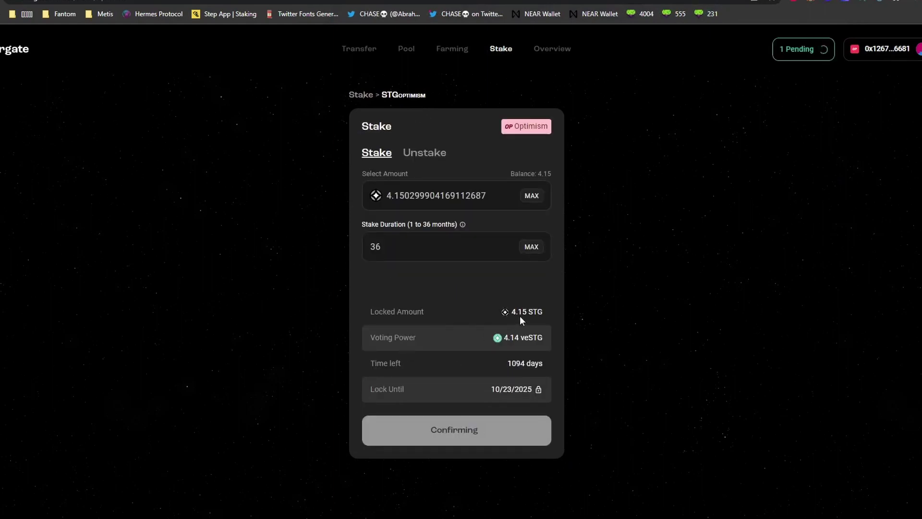
triple_click(520, 313)
left_click_drag(487, 339, 559, 346)
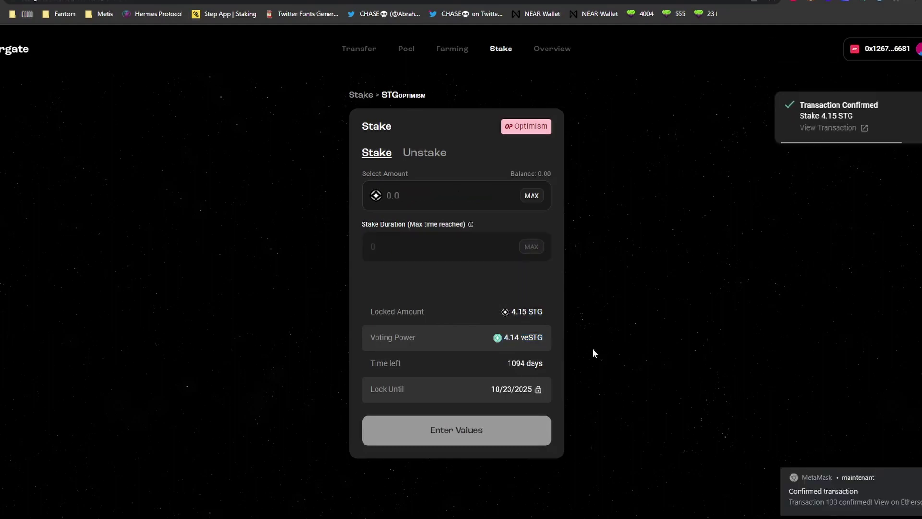
- Return to the staking overview and view the wallet's existing STG stakes
left_click(355, 47)
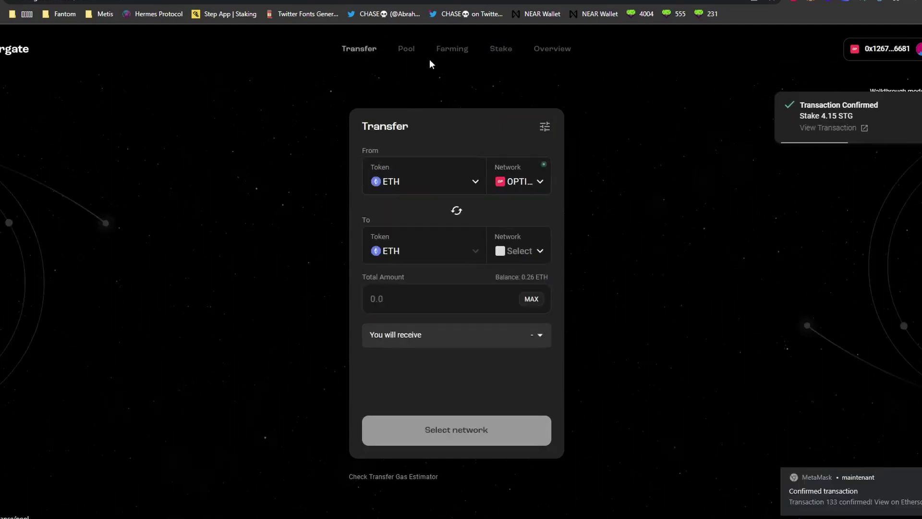
left_click(500, 48)
left_click(233, 250)
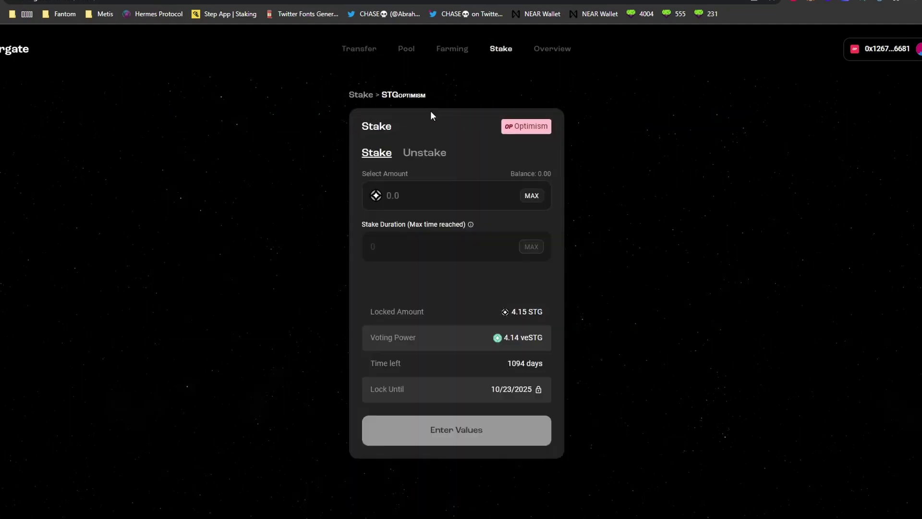
left_click(361, 94)
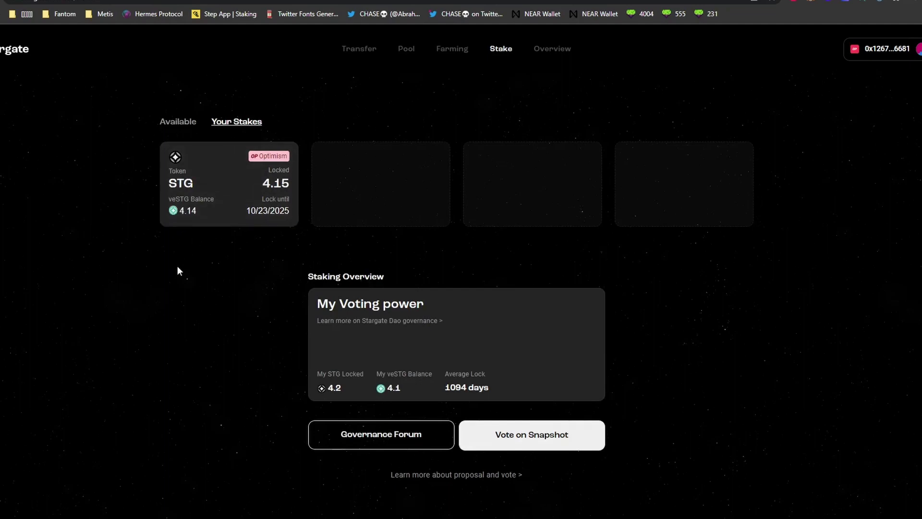
- Open Stargate DAO's Snapshot voting page and examine the text, dates, results and votes of proposal SIP #17
left_click(578, 434)
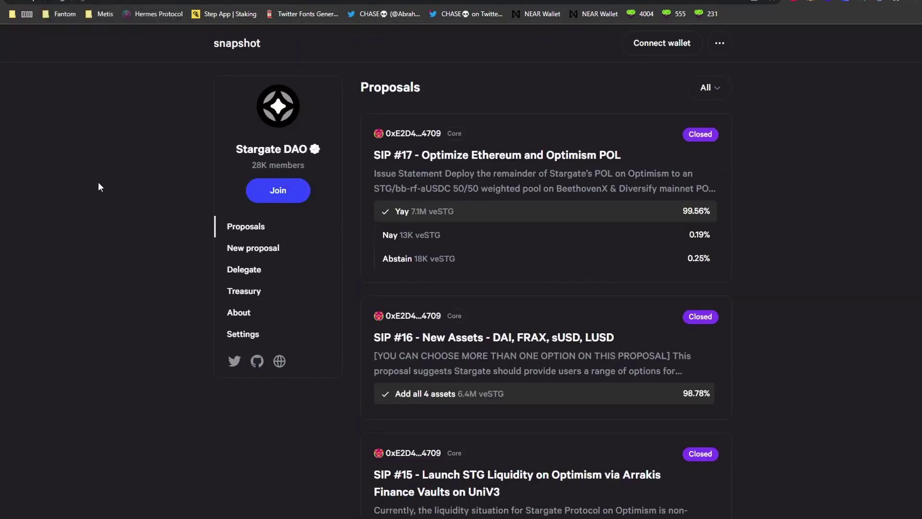
left_click(534, 192)
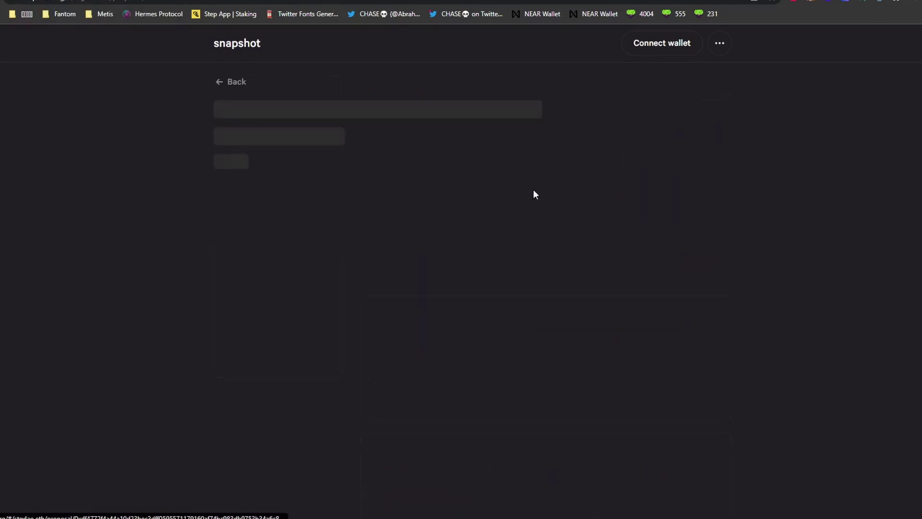
left_click_drag(217, 204, 266, 263)
scroll(166, 272, "down", 8)
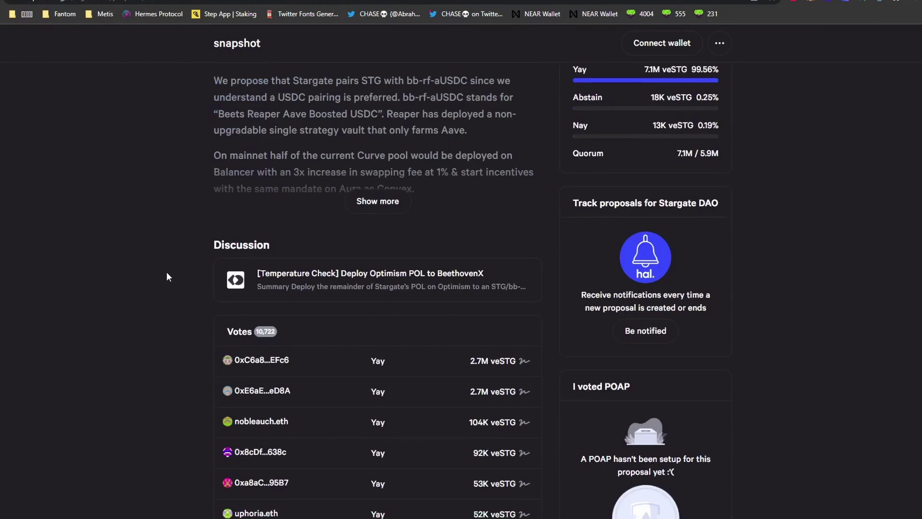
scroll(192, 273, "up", 3)
scroll(192, 278, "up", 1)
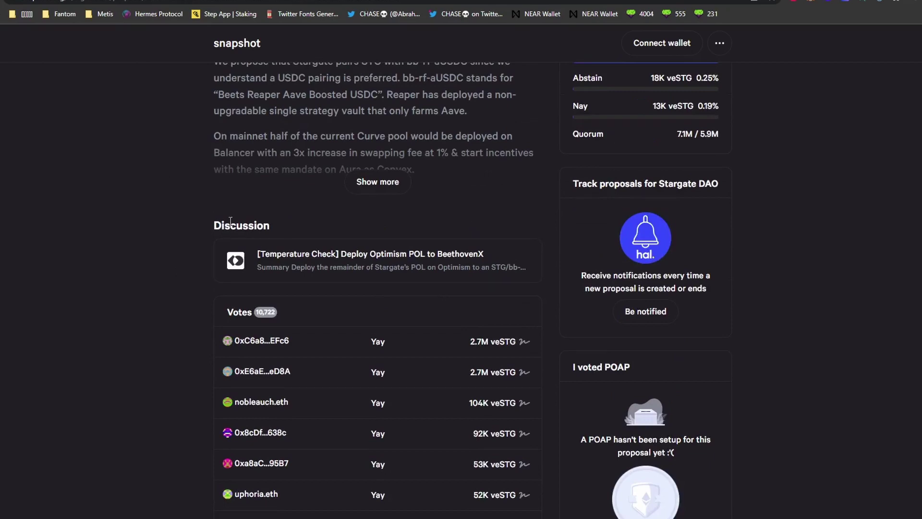
scroll(231, 221, "up", 4)
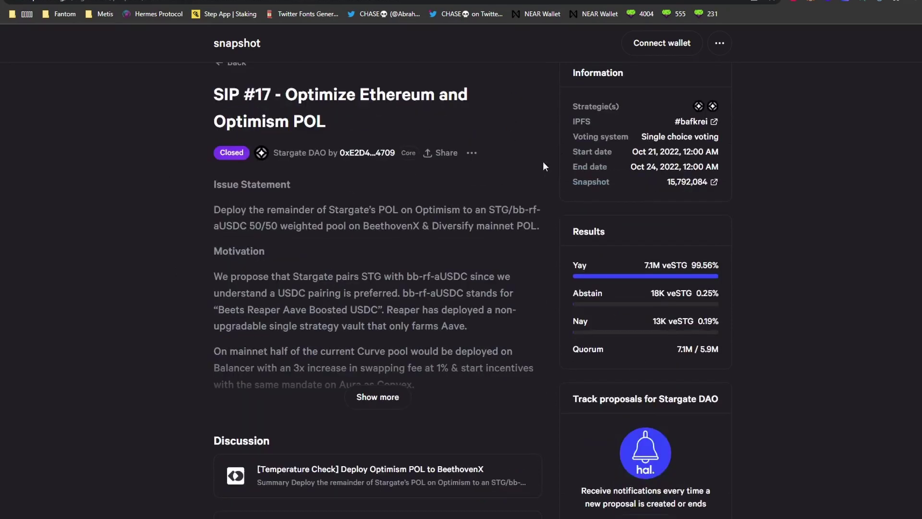
left_click(735, 166)
scroll(215, 247, "up", 1)
left_click(221, 81)
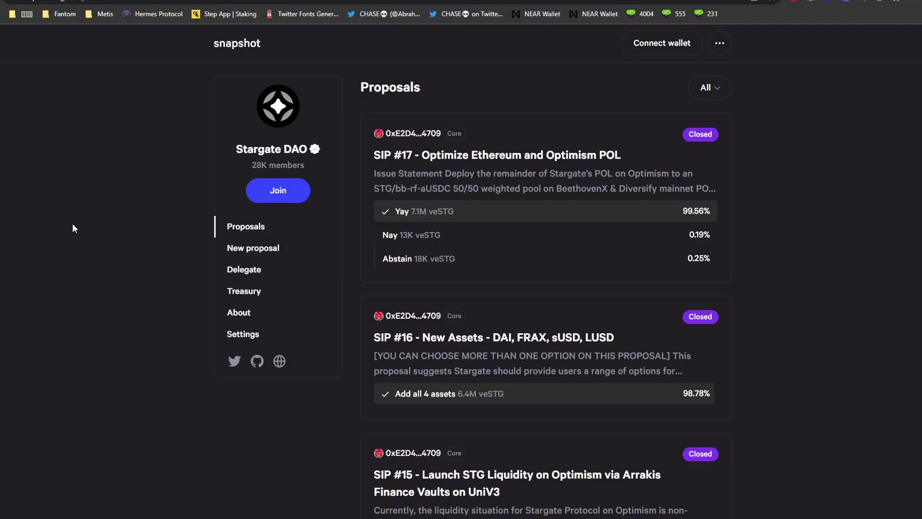
- Reopen proposal SIP #17 to view its discussion section, and go back to the Stargate staking page
left_click(488, 169)
scroll(76, 298, "down", 4)
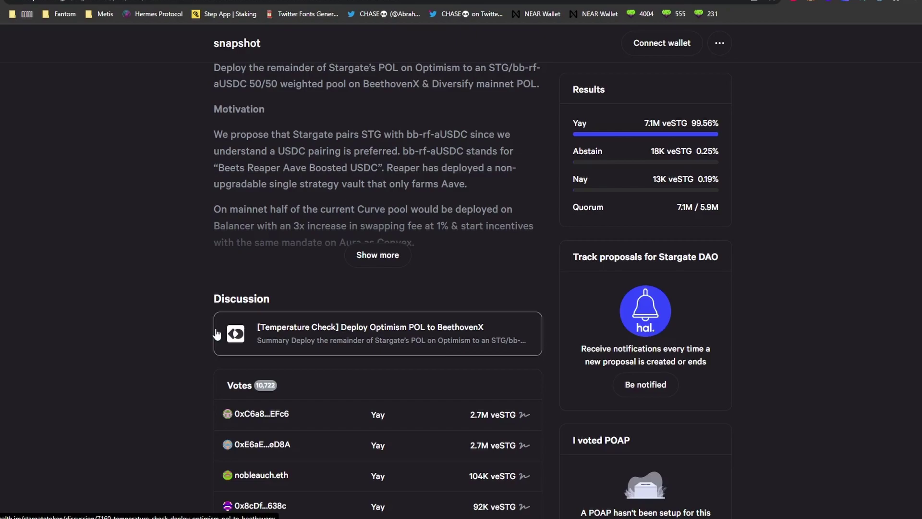
left_click(96, 1)
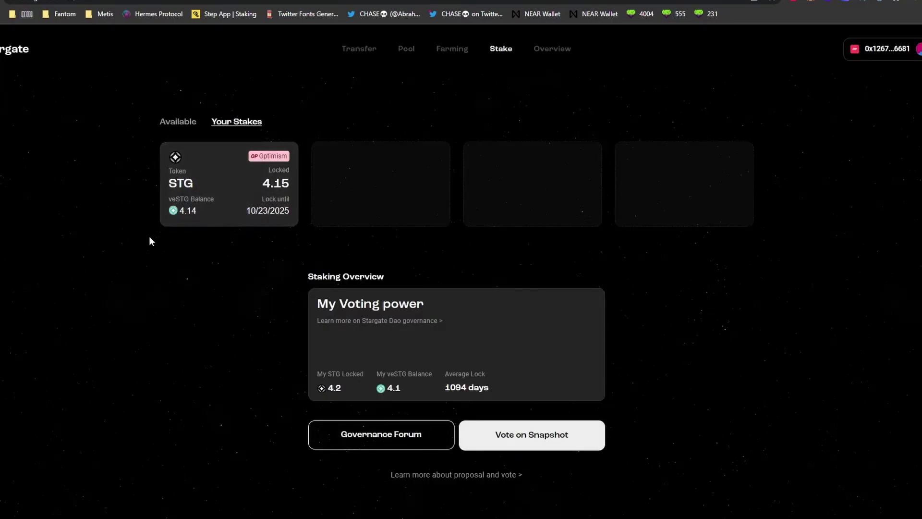
key("ctrl+Tab")
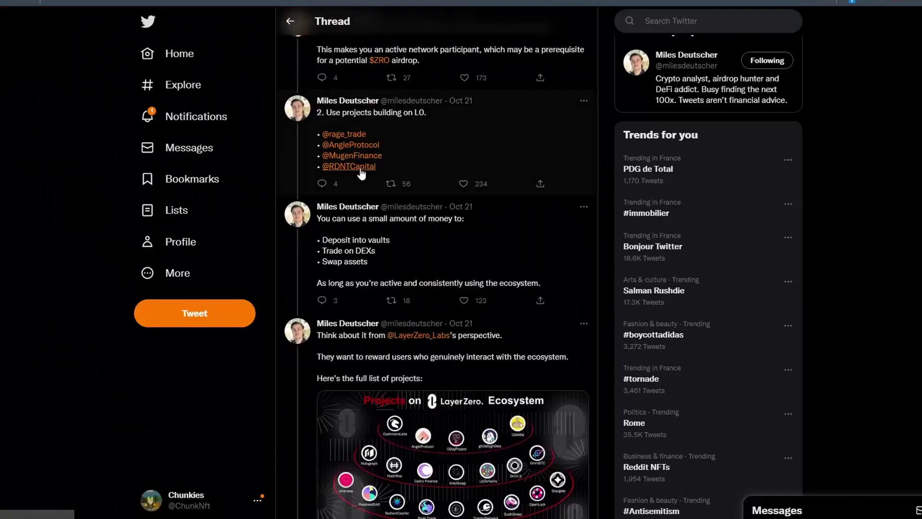
right_click(361, 173)
left_click(399, 176)
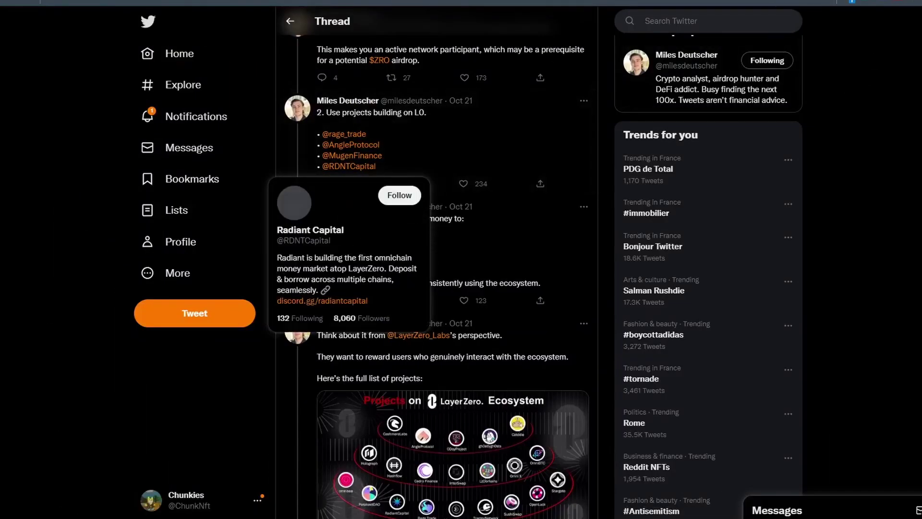
left_click(480, 0)
left_click(446, 2)
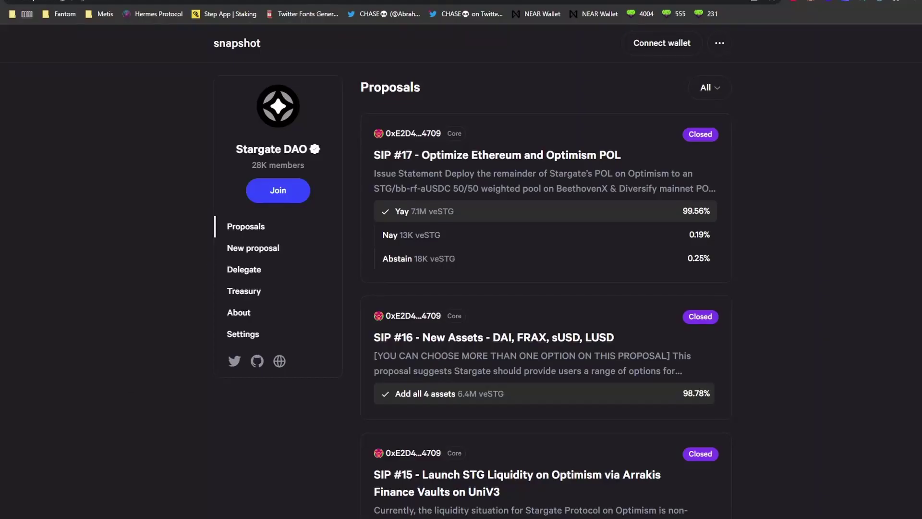
key("ctrl+t")
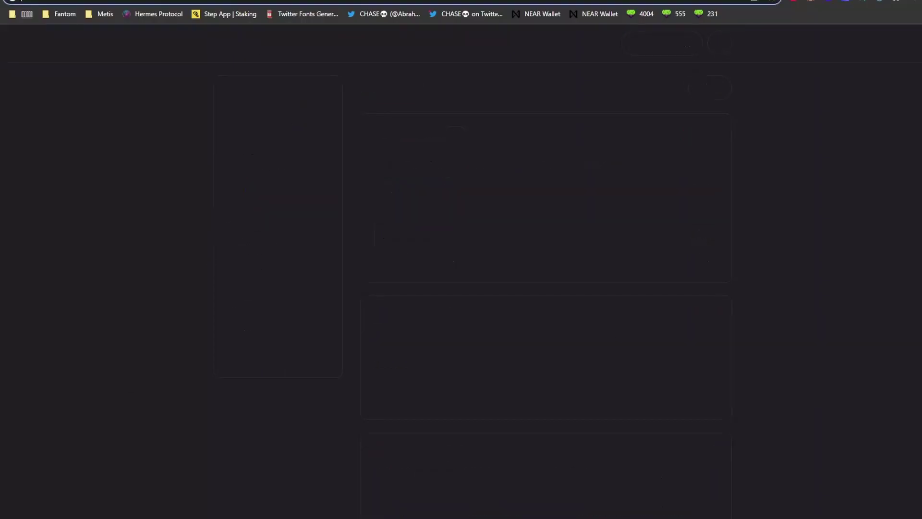
type("https://twitter.com/RDNTCapital")
key("Return")
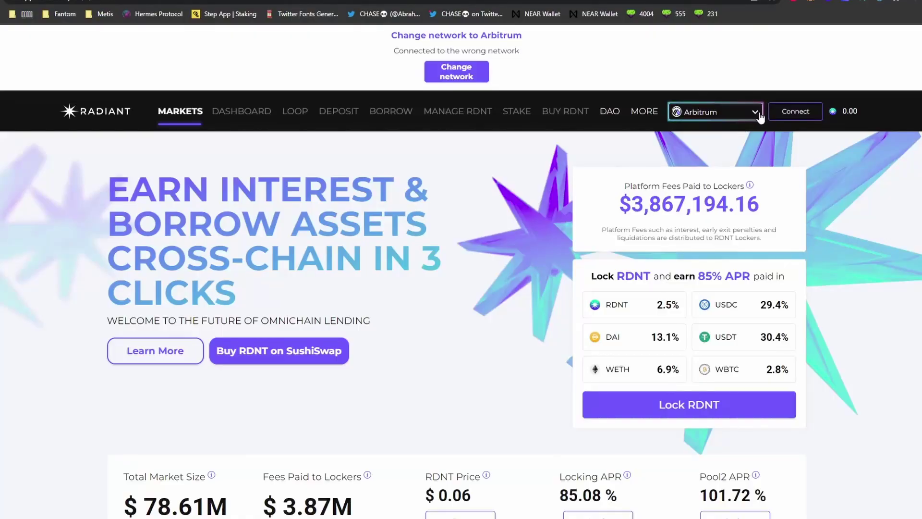
- Check Radiant's network choice, view the Ethereum deposit form on Arbitrum, and leave it without depositing
left_click(756, 114)
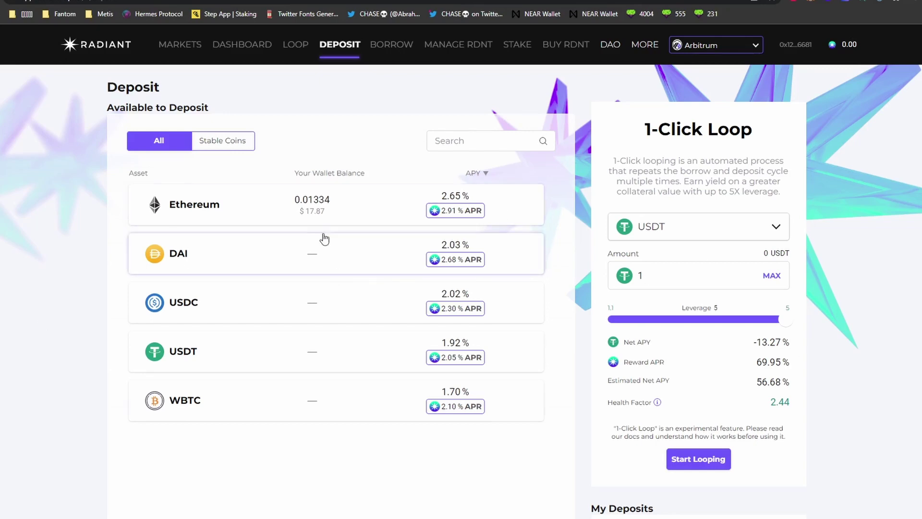
left_click(308, 218)
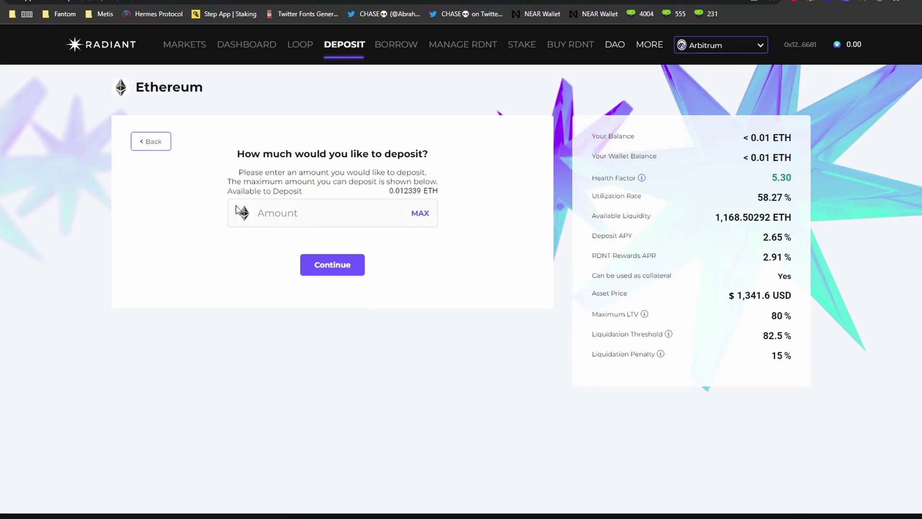
left_click(151, 142)
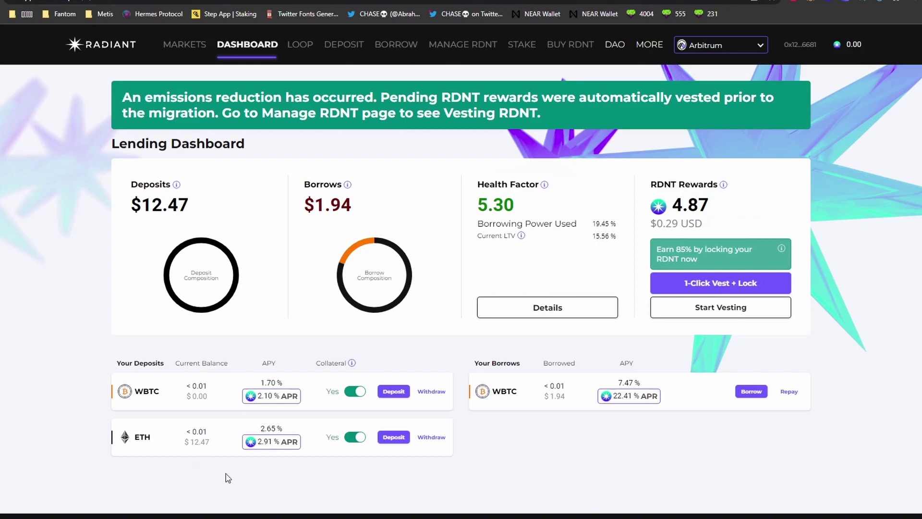
- Point out the RDNT Rewards on Radiant's lending dashboard and reopen the Ethereum deposit form
left_click_drag(650, 184, 704, 180)
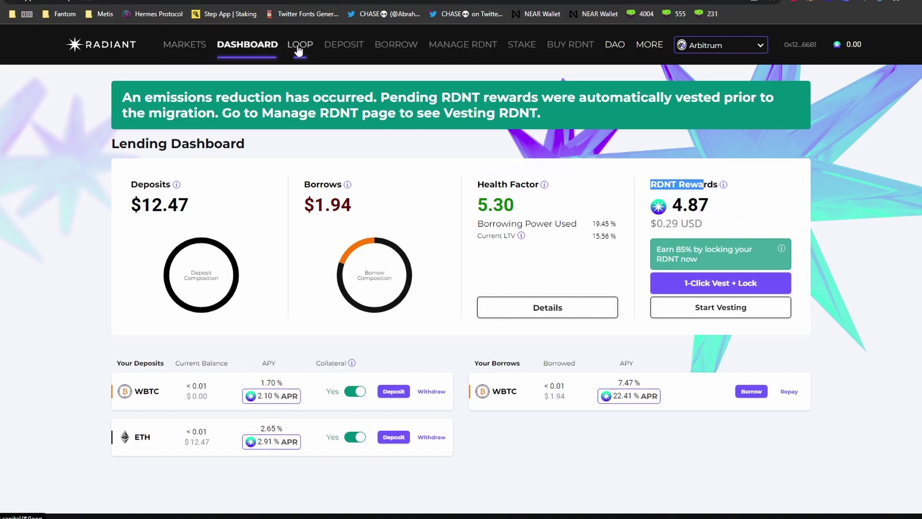
left_click(342, 46)
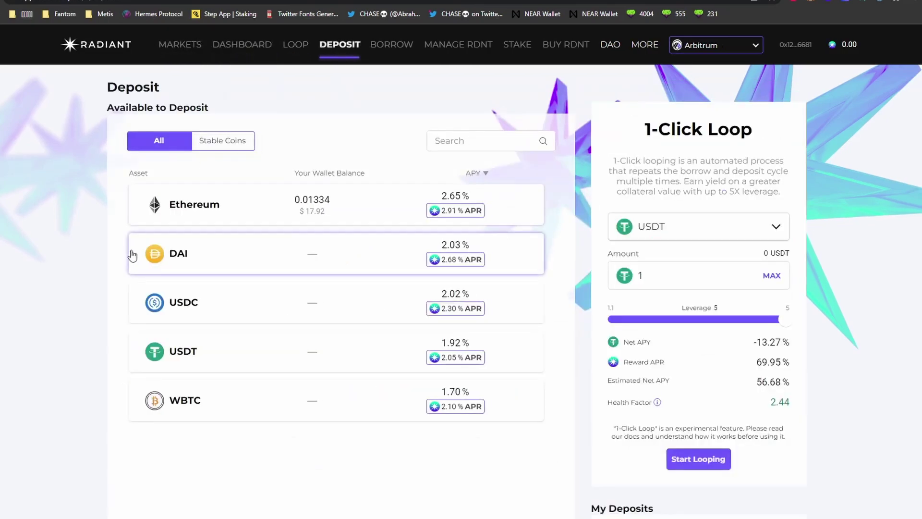
left_click(319, 213)
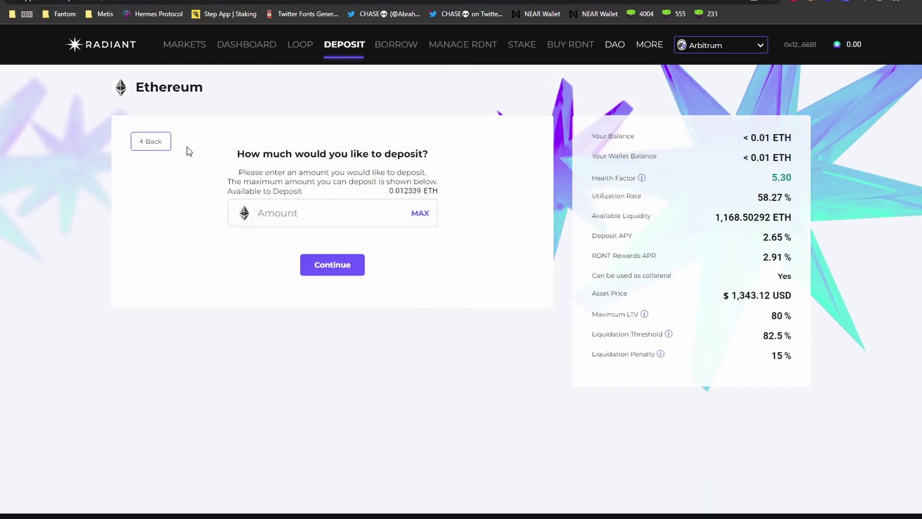
- Return to Radiant's lending dashboard, point out the RDNT Rewards, and lock all vesting RDNT with 1-Click Vest + Lock
left_click(152, 141)
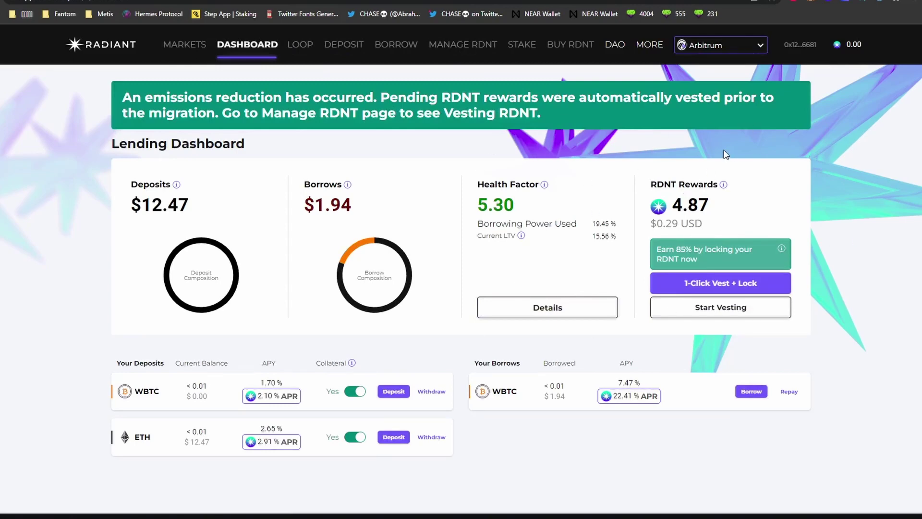
left_click_drag(651, 223, 725, 229)
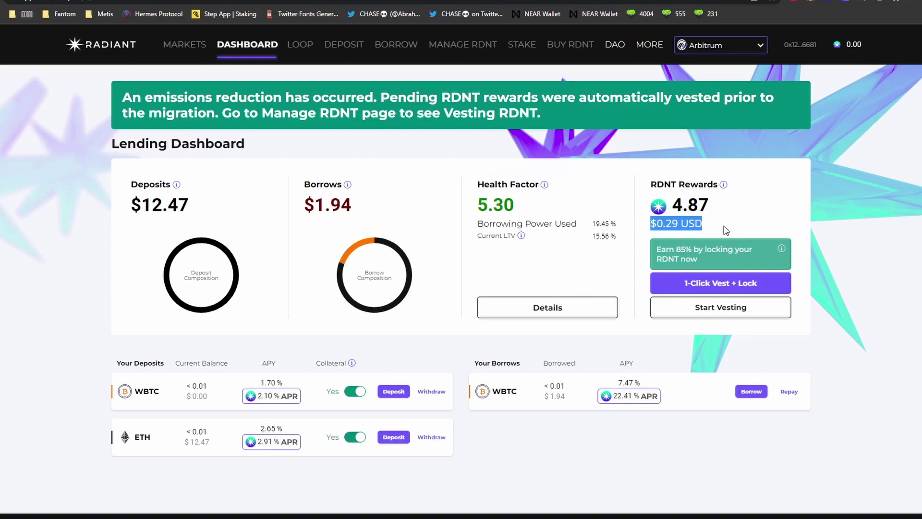
left_click_drag(671, 205, 719, 207)
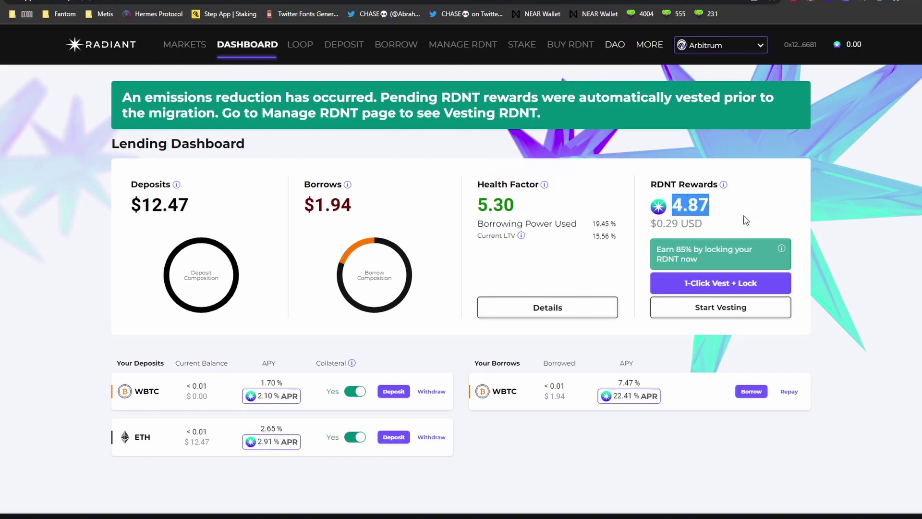
left_click(845, 243)
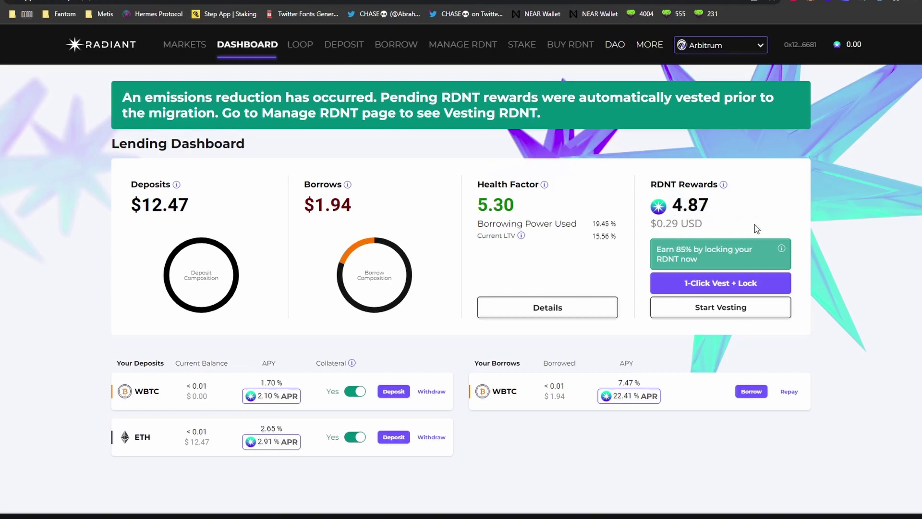
left_click(721, 289)
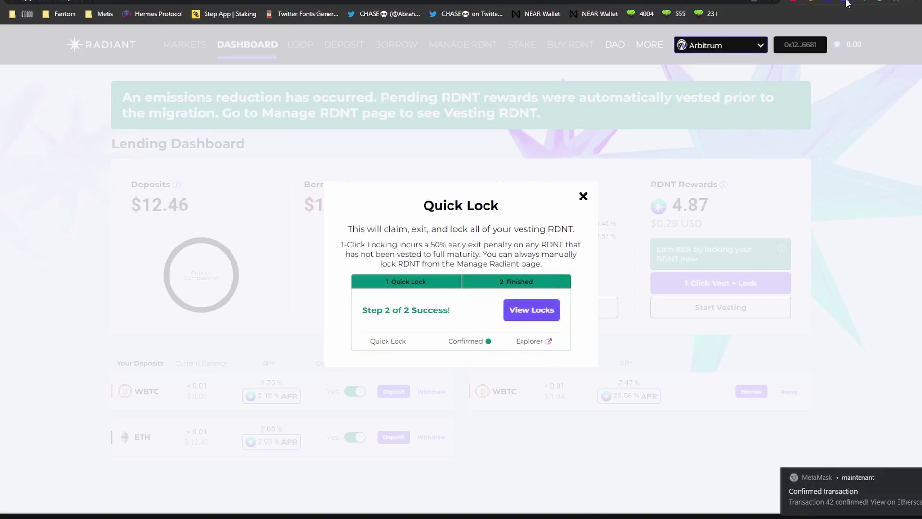
- Check the Quick Lock transaction in MetaMask's activity, close the Quick Lock dialog, and refresh the lending dashboard
left_click(813, 2)
left_click(783, 213)
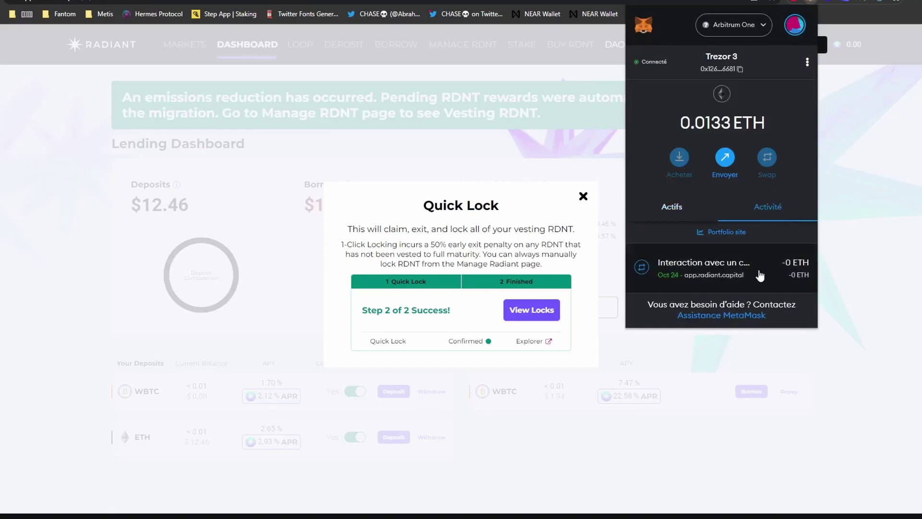
left_click(759, 275)
left_click(891, 141)
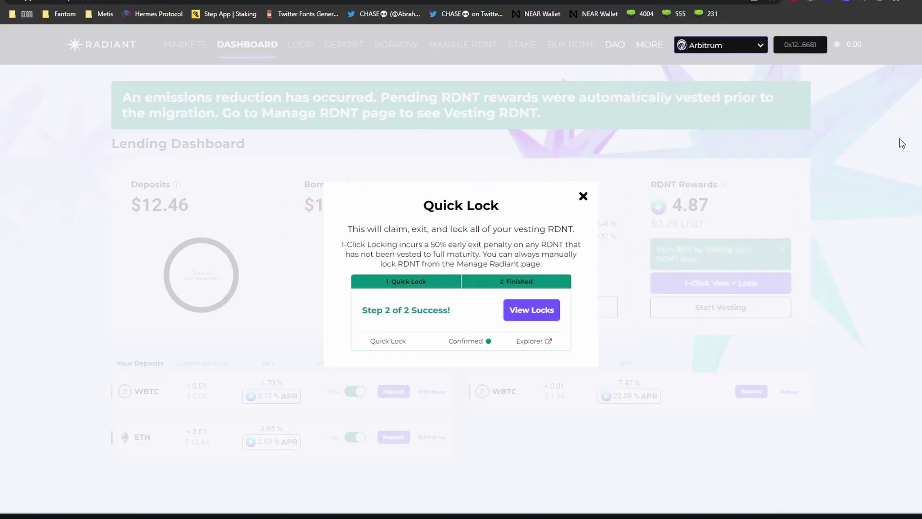
left_click(583, 196)
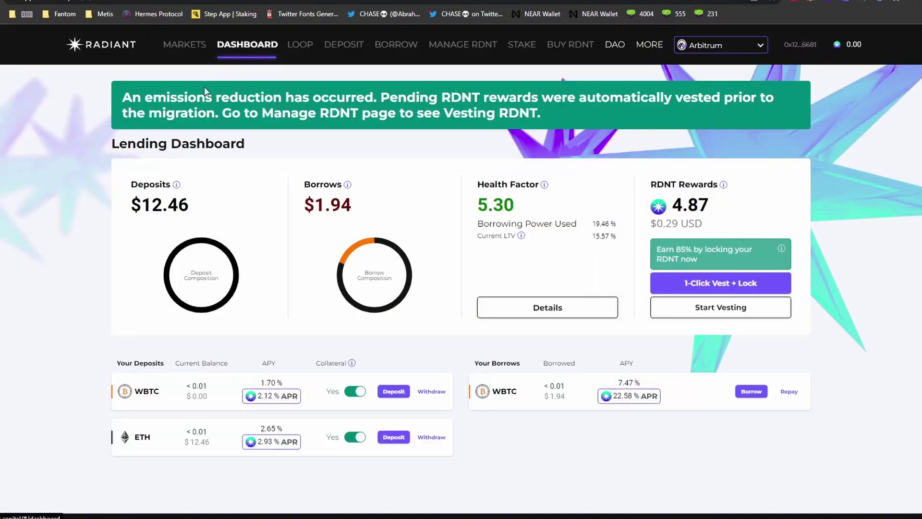
left_click(185, 48)
left_click(247, 45)
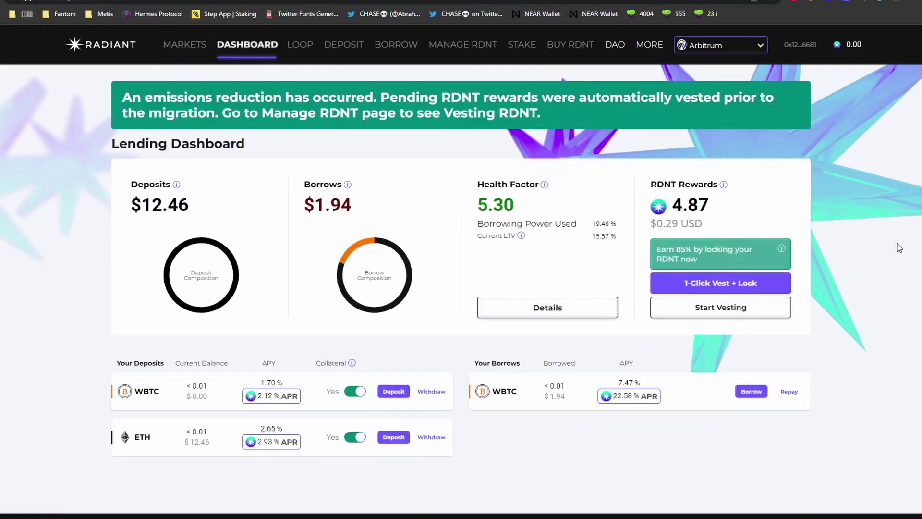
key("F5")
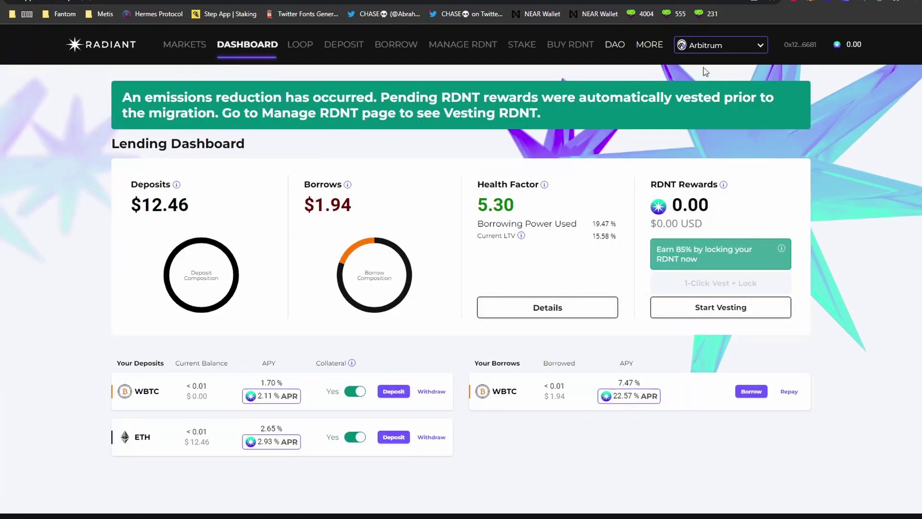
- Open the Manage RDNT page and examine the locked RDNT amount and the claimable fees under Your Platform Revenue
left_click(475, 51)
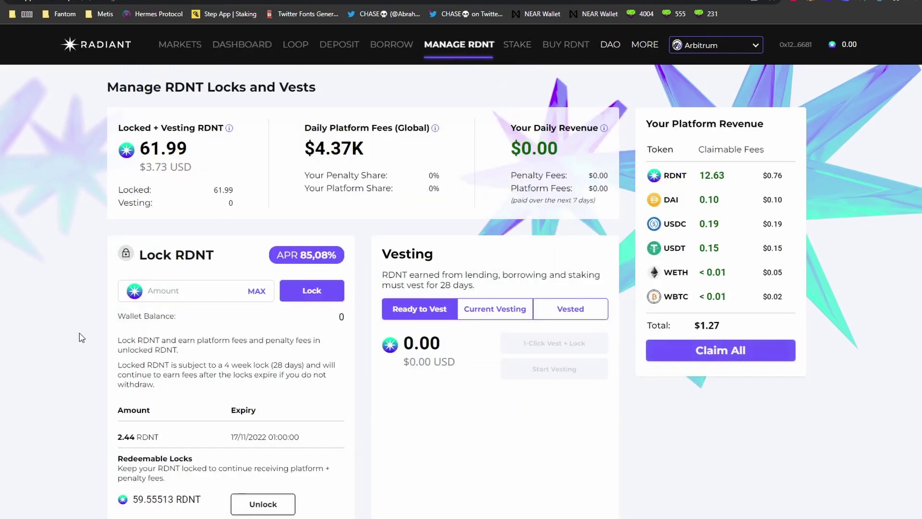
scroll(81, 338, "down", 3)
scroll(168, 302, "up", 3)
left_click_drag(186, 147, 133, 154)
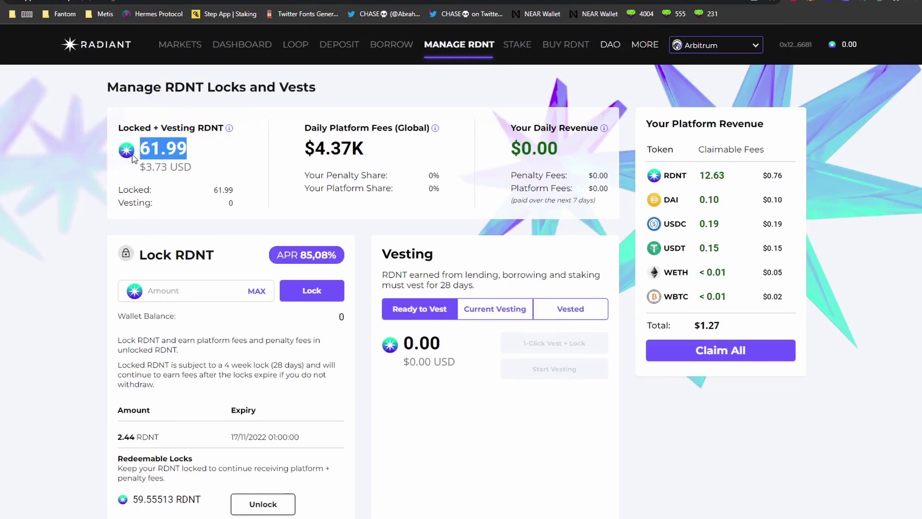
left_click(60, 176)
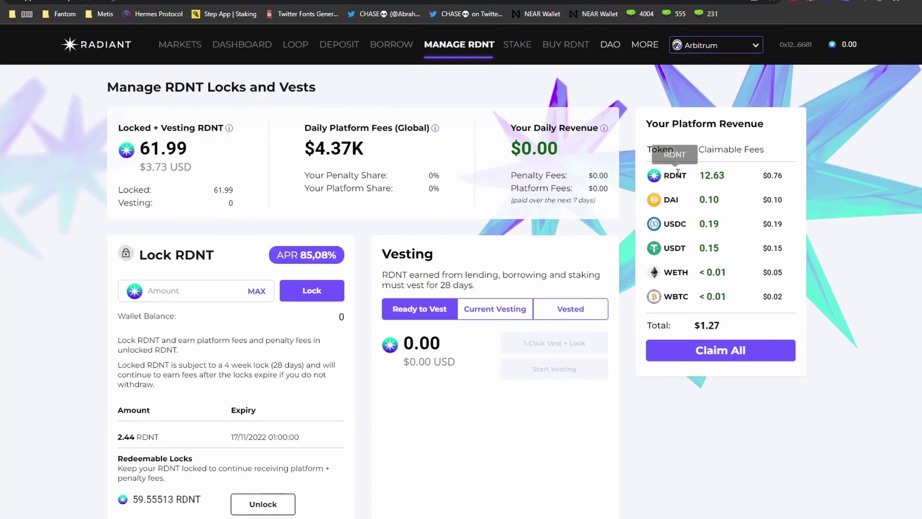
left_click_drag(676, 173, 807, 380)
left_click(801, 441)
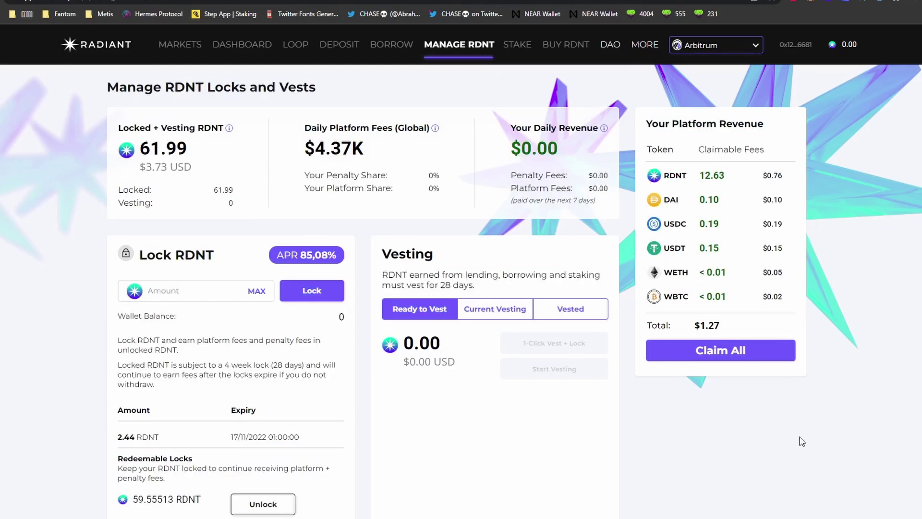
left_click_drag(659, 214, 770, 295)
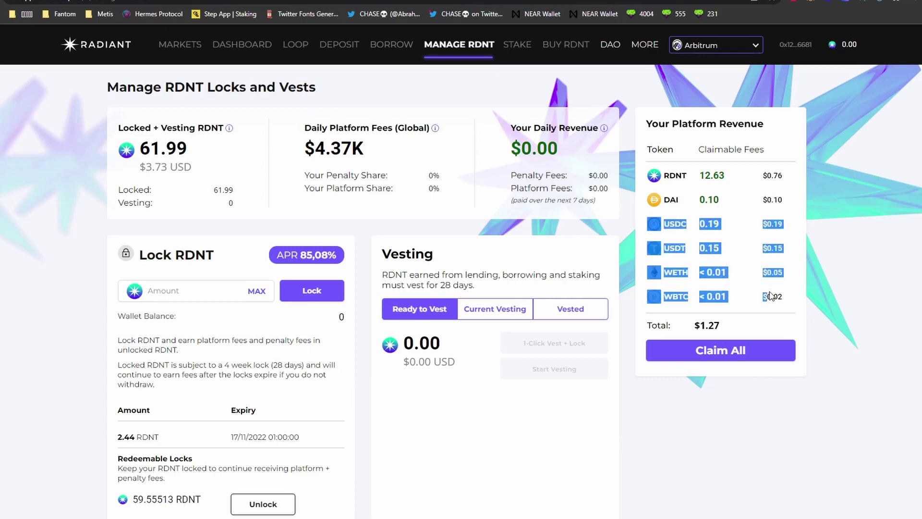
left_click(848, 289)
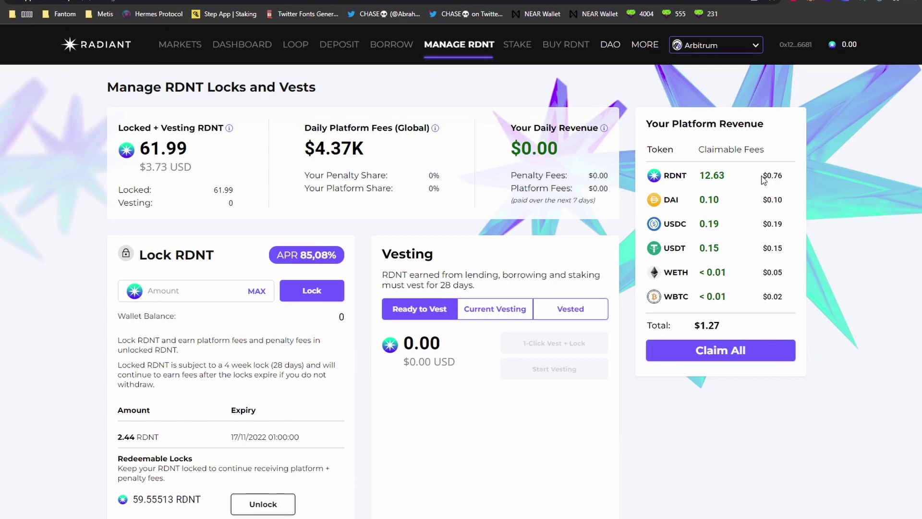
- Claim all platform revenue and lock the maximum wallet balance of 12.632878 RDNT
left_click(758, 351)
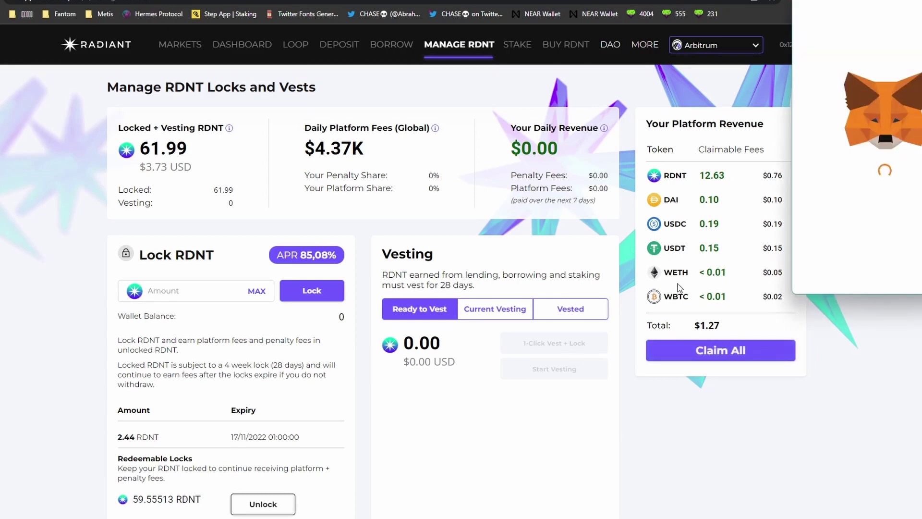
left_click(256, 226)
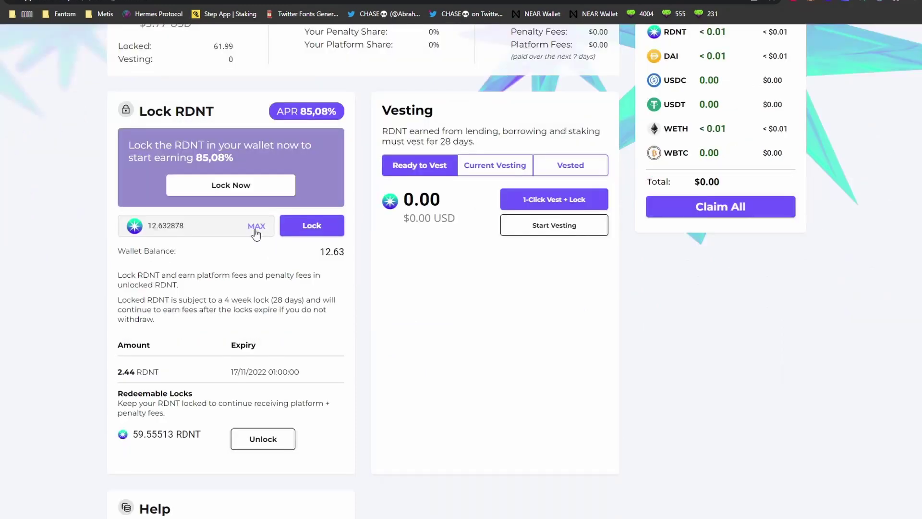
left_click(334, 234)
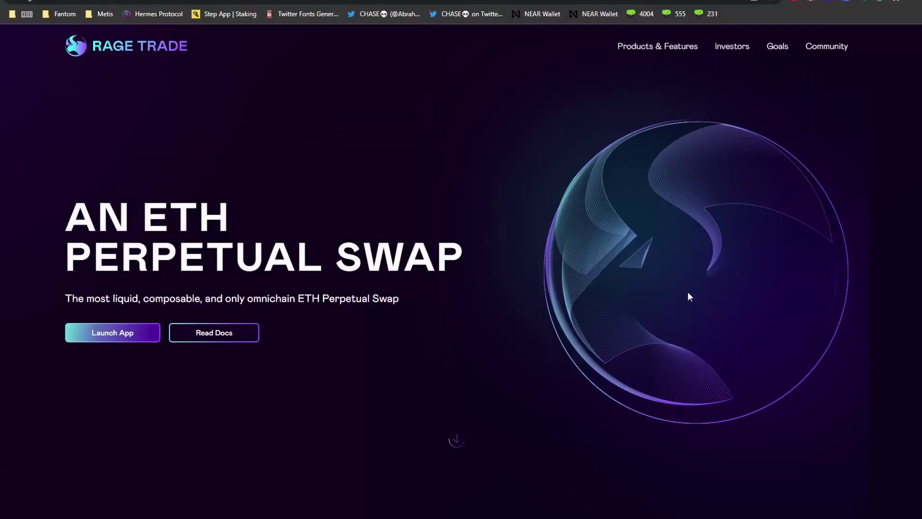
- Launch the Rage Trade app from its home page and connect the MetaMask wallet
left_click(127, 336)
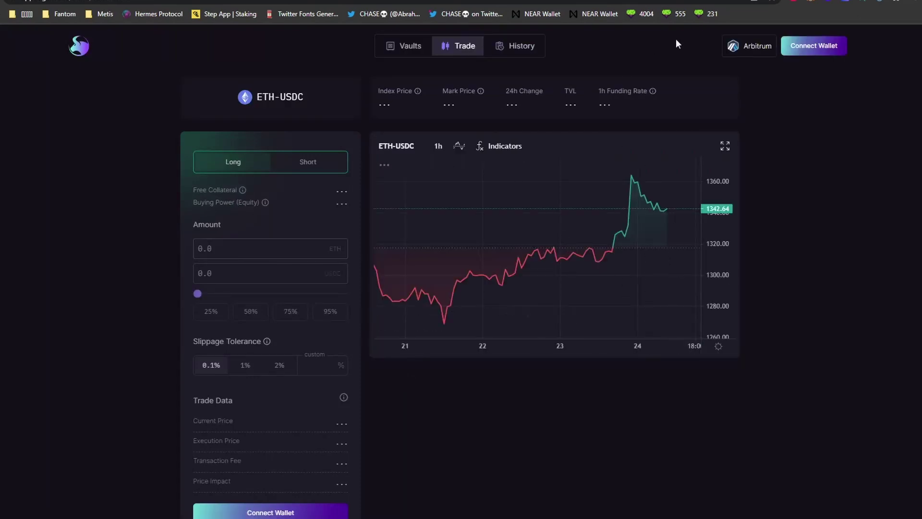
left_click(819, 50)
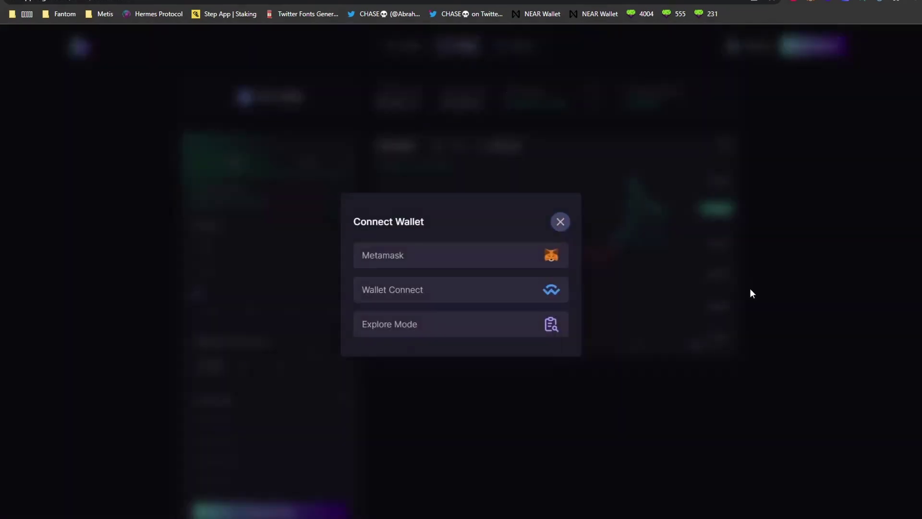
left_click(395, 258)
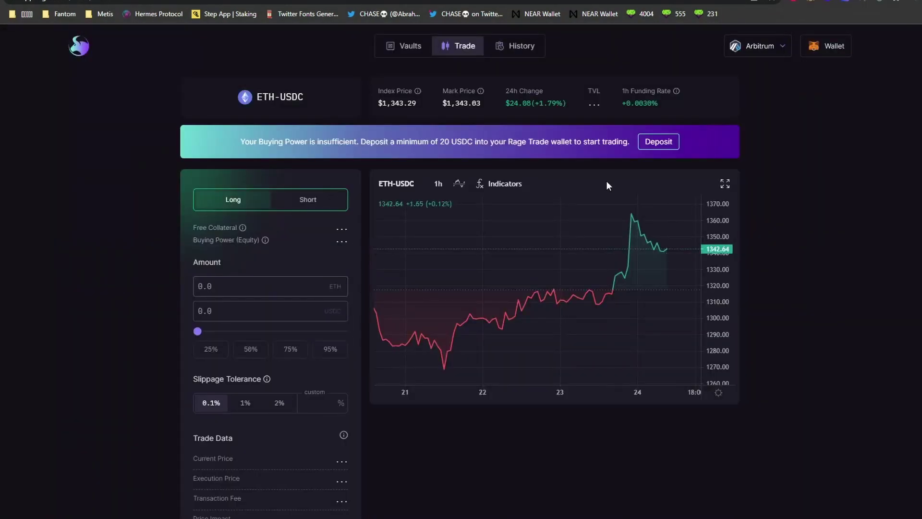
- Point out the 20 USDC minimum deposit notice and deposit the maximum 25 USDC into the Rage Trade account
left_click_drag(447, 138, 578, 144)
left_click(891, 189)
left_click(658, 141)
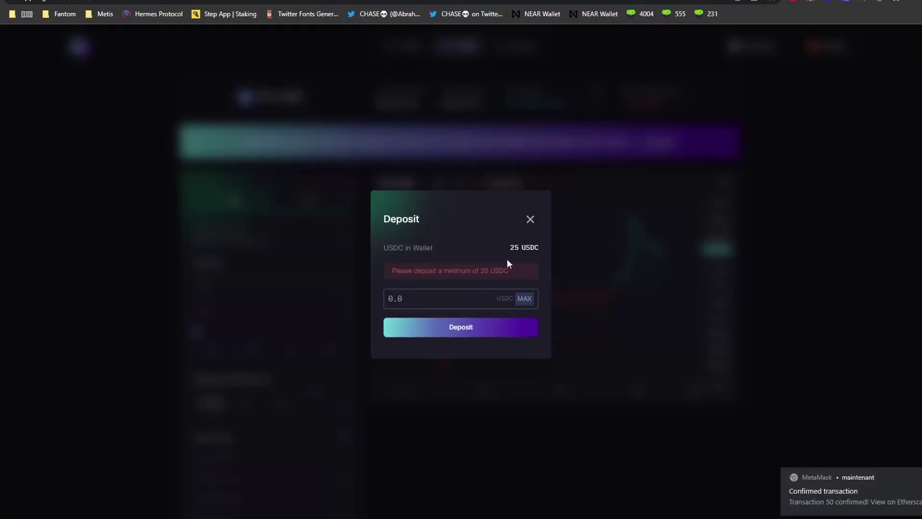
left_click(518, 300)
left_click(476, 334)
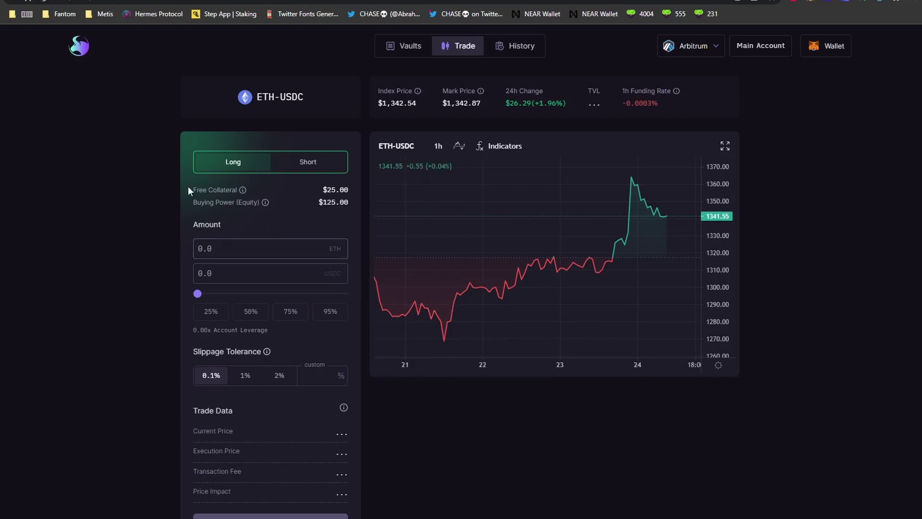
- Review the free collateral and buying power for the ETH-USDC long, and enter 25 USDC as the amount
left_click_drag(190, 187, 260, 189)
left_click(248, 249)
left_click(235, 267)
left_click_drag(318, 202, 358, 203)
left_click(247, 277)
left_click(48, 356)
left_click(239, 267)
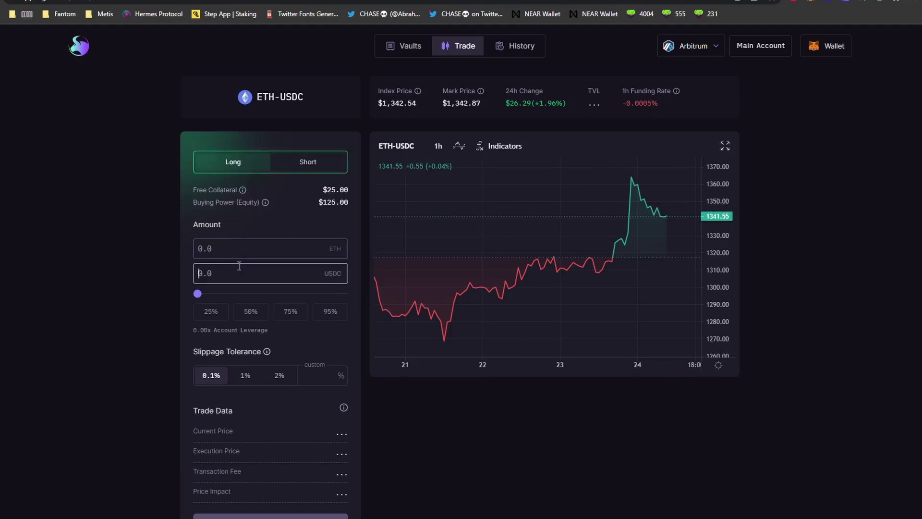
type("25")
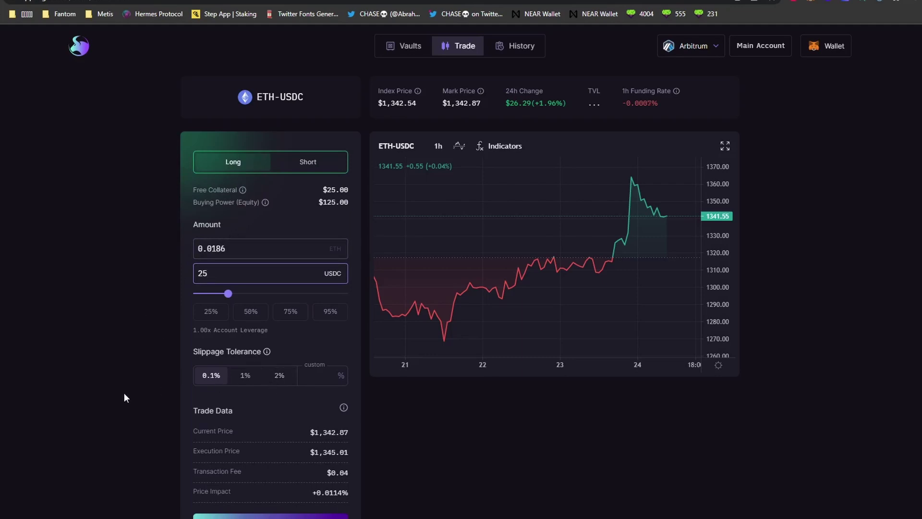
- Reduce the long amount to 2 USDC and set the slippage tolerance to 2%
scroll(325, 488, "down", 1)
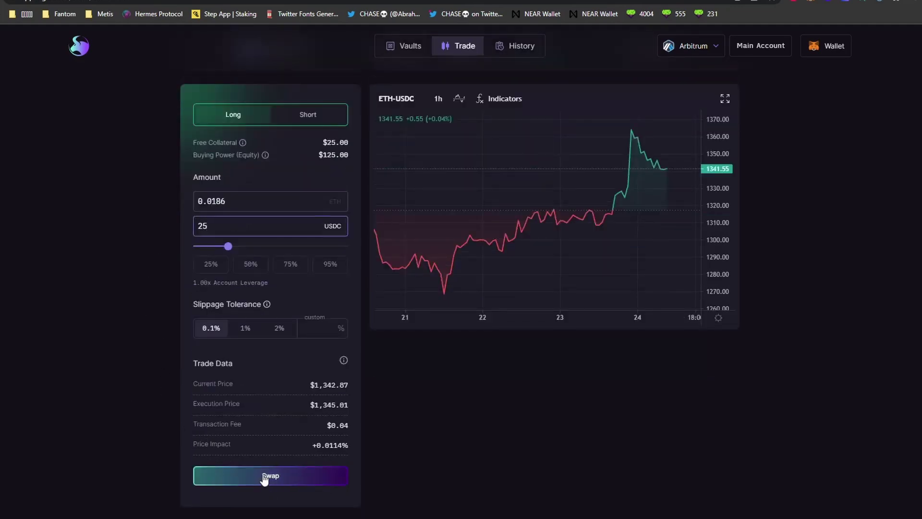
key("BackSpace")
left_click(279, 328)
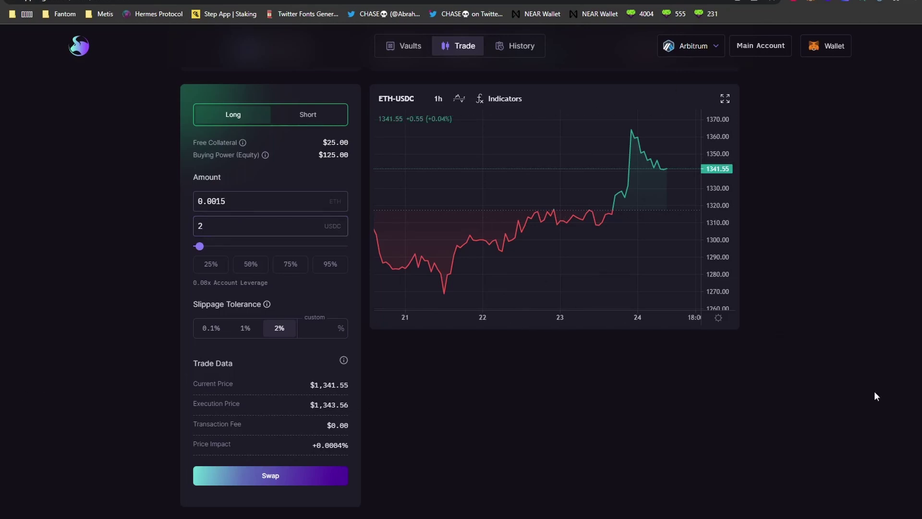
- Submit the ETH-USDC long swap and confirm the transaction in MetaMask
scroll(876, 396, "up", 1)
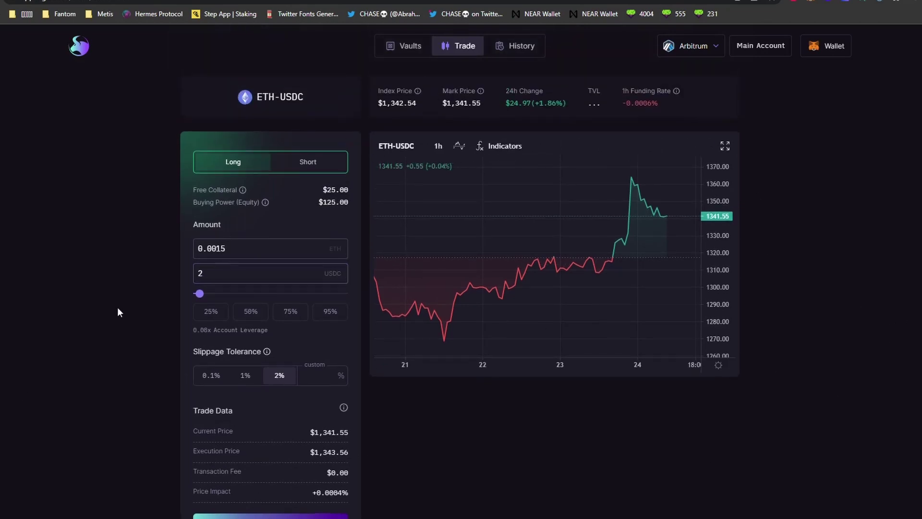
scroll(117, 307, "down", 1)
left_click(271, 225)
left_click(57, 327)
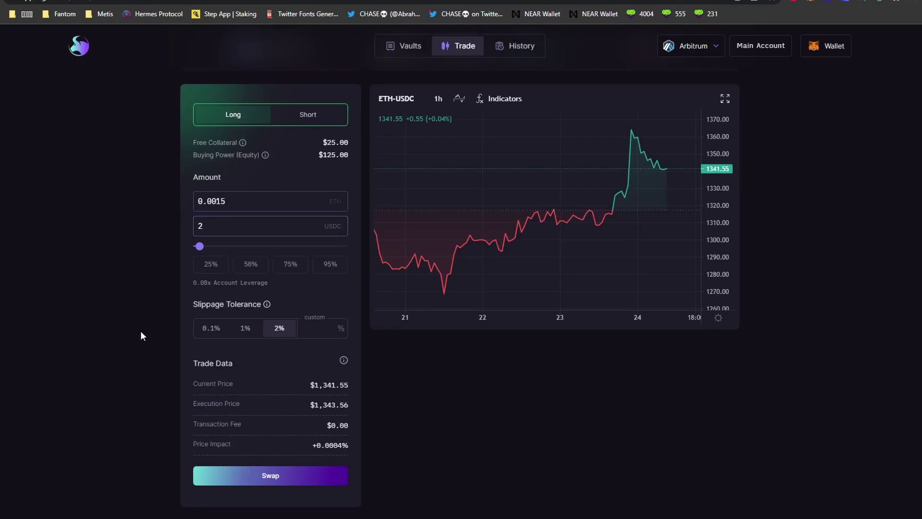
left_click(305, 487)
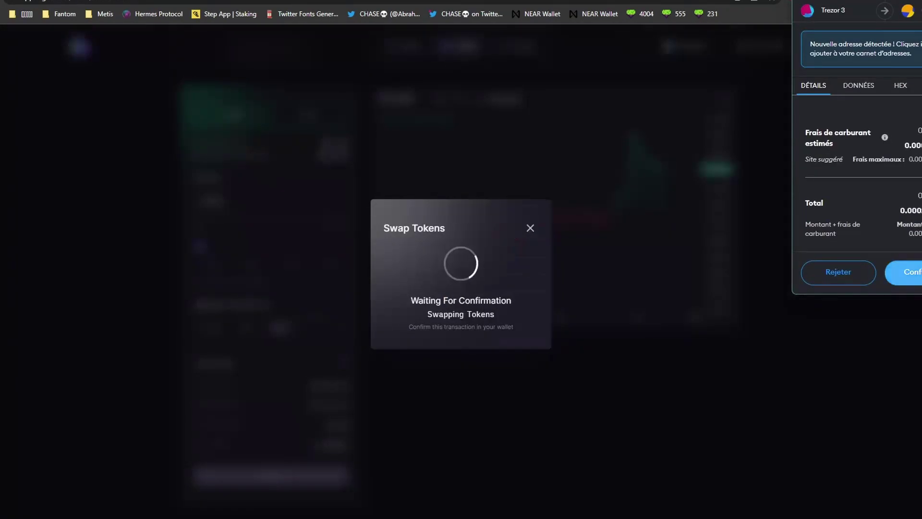
left_click(905, 272)
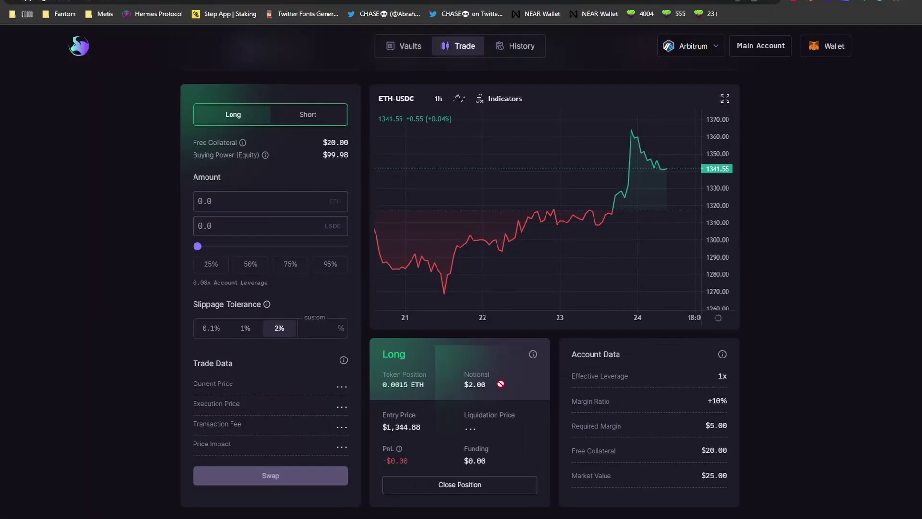
- Examine the open long position's entry price, liquidation price and PnL, refreshing the page to update them
triple_click(407, 426)
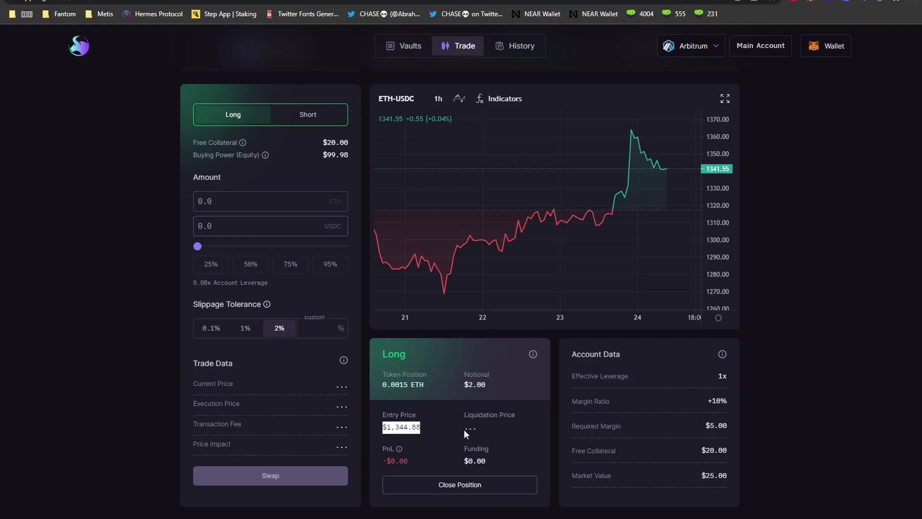
left_click_drag(464, 429, 494, 430)
left_click(489, 429)
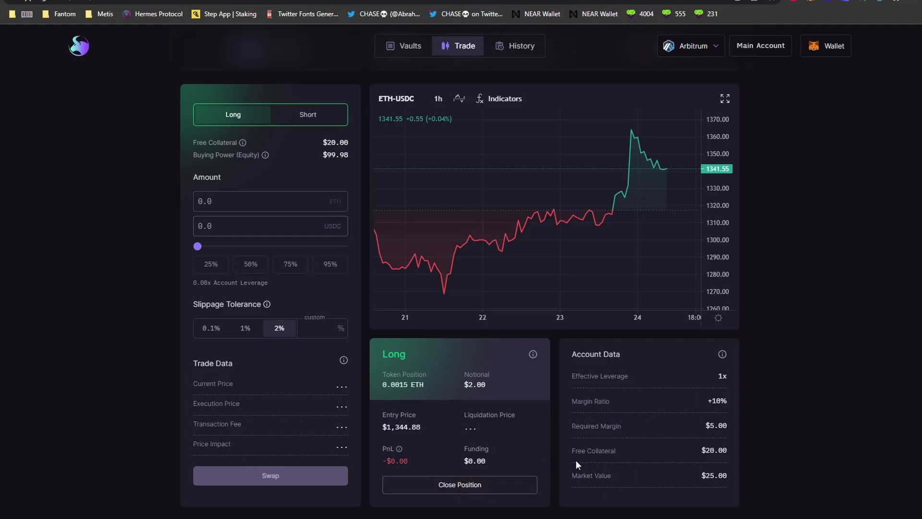
left_click_drag(411, 462, 387, 462)
key("F5")
left_click_drag(522, 441, 502, 446)
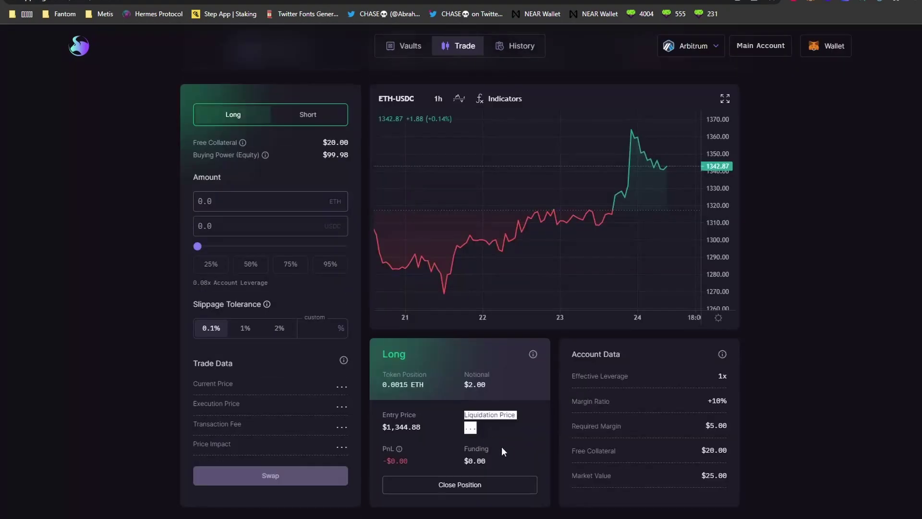
- Close the ETH-USDC long position with a 2% slippage tolerance and confirm the transaction in MetaMask
left_click(507, 450)
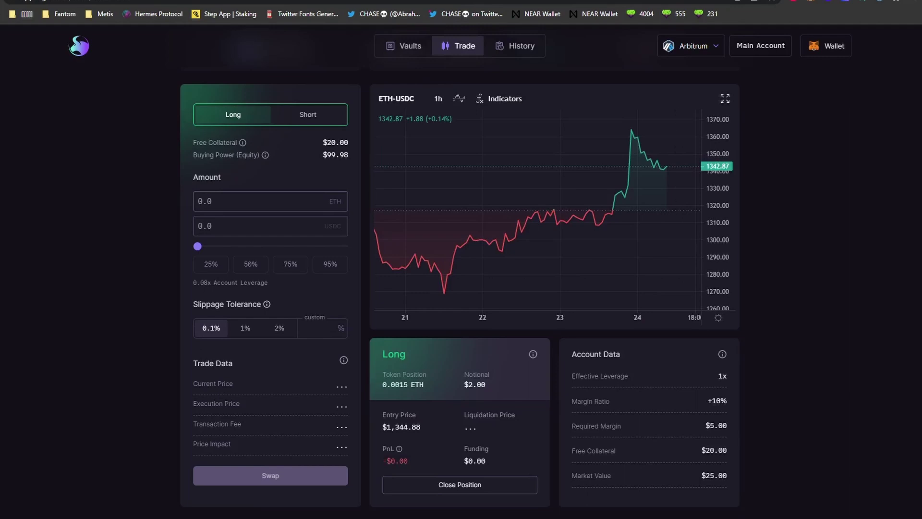
left_click(488, 486)
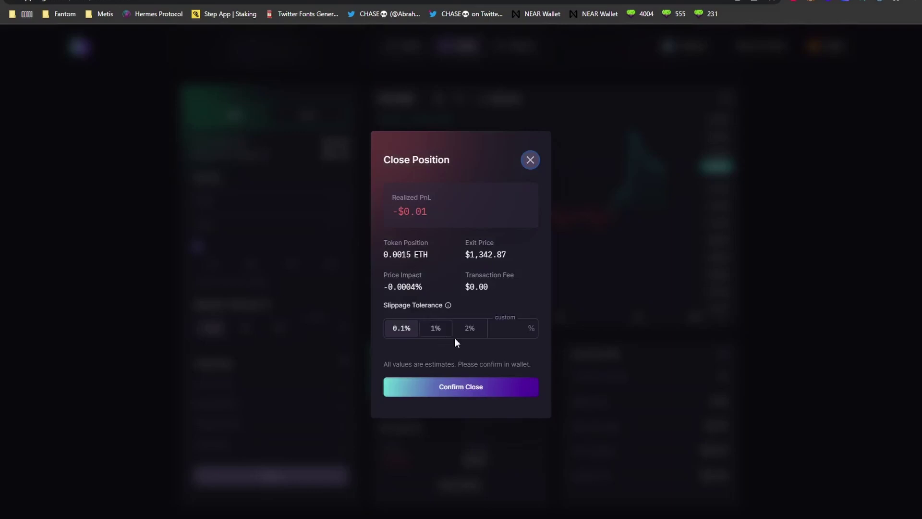
left_click(469, 328)
left_click(463, 388)
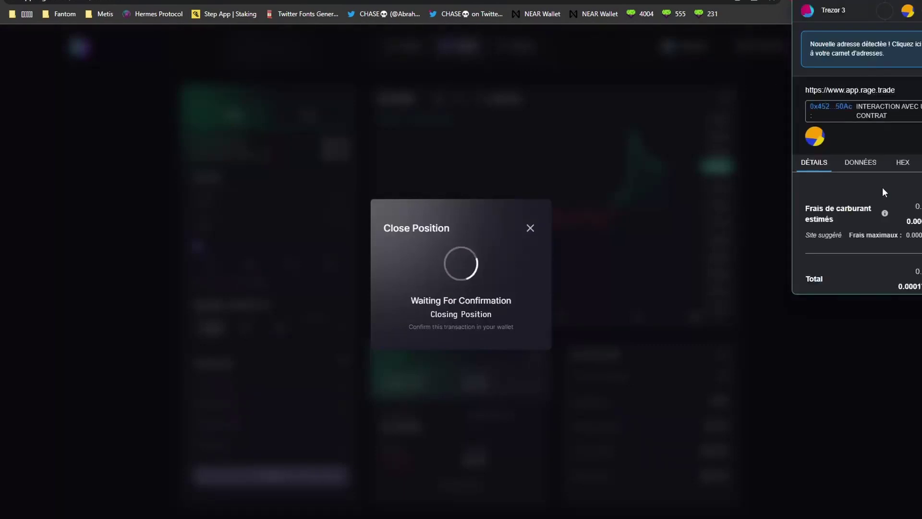
scroll(864, 222, "down", 2)
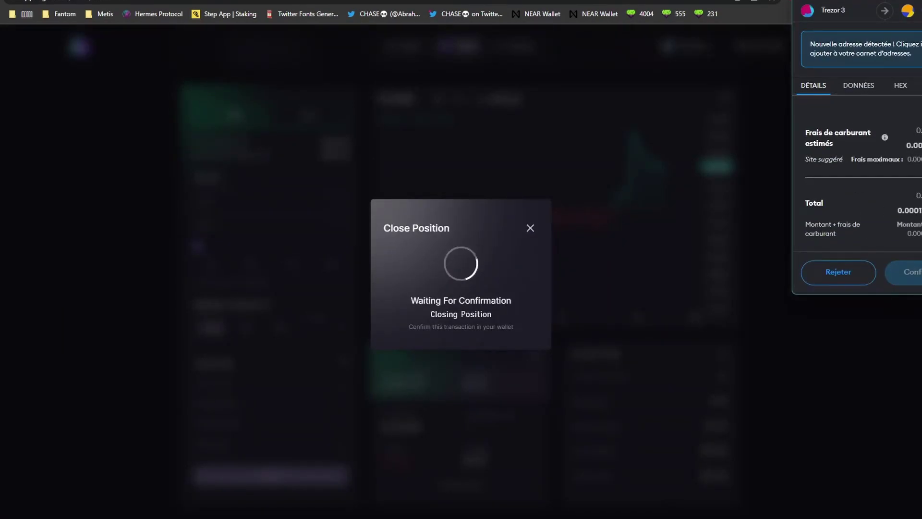
left_click(905, 272)
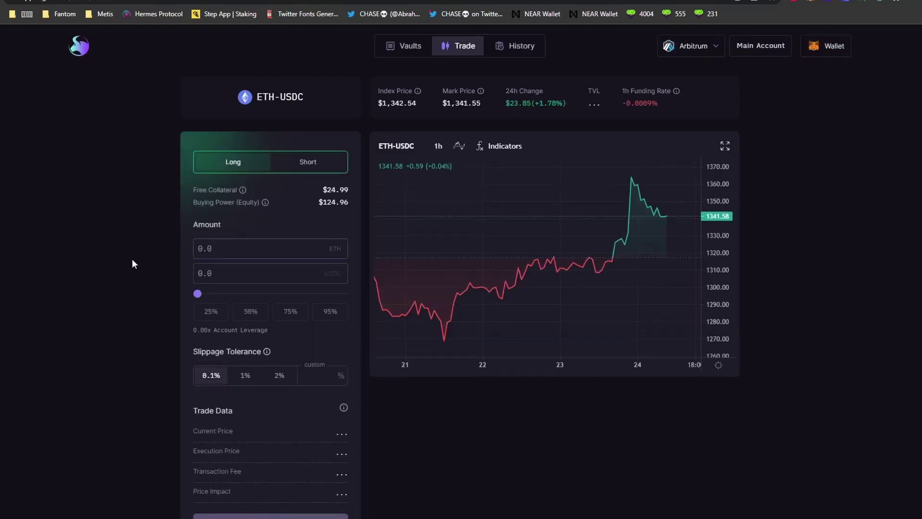
- Check the free collateral on Rage Trade and compare it with the wallet's USDC balance on the token swap page
left_click_drag(320, 193, 353, 191)
left_click(891, 269)
scroll(178, 183, "down", 1)
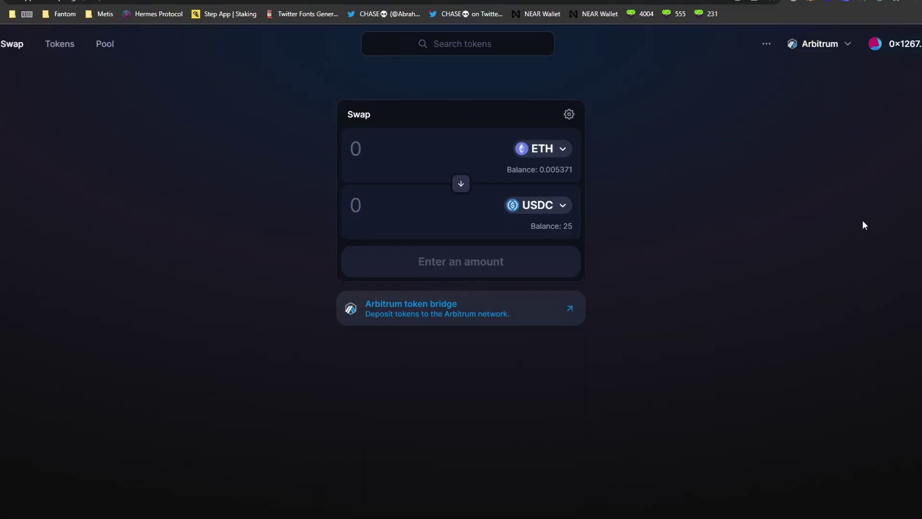
left_click(544, 206)
triple_click(592, 228)
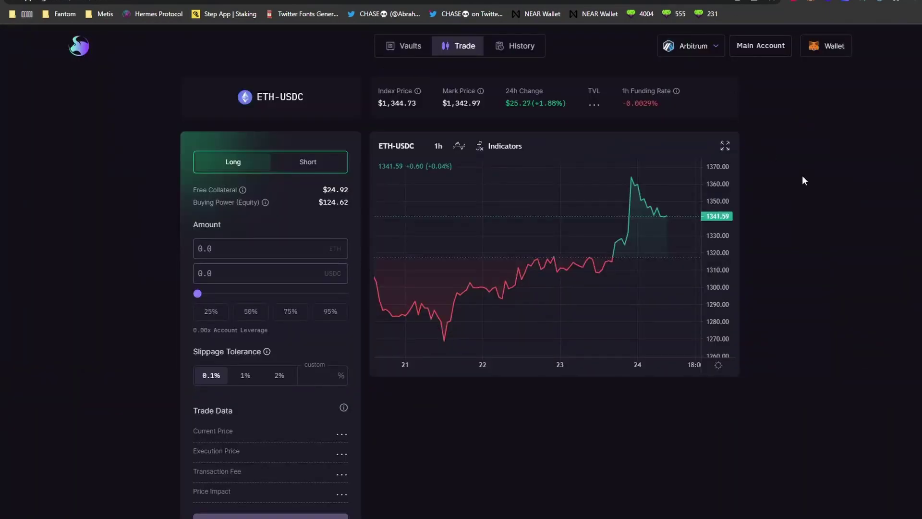
- Consult the Rage Trade Discord results for "remove usdc" and start withdrawing the USDC collateral from Rage Trade
left_click(826, 58)
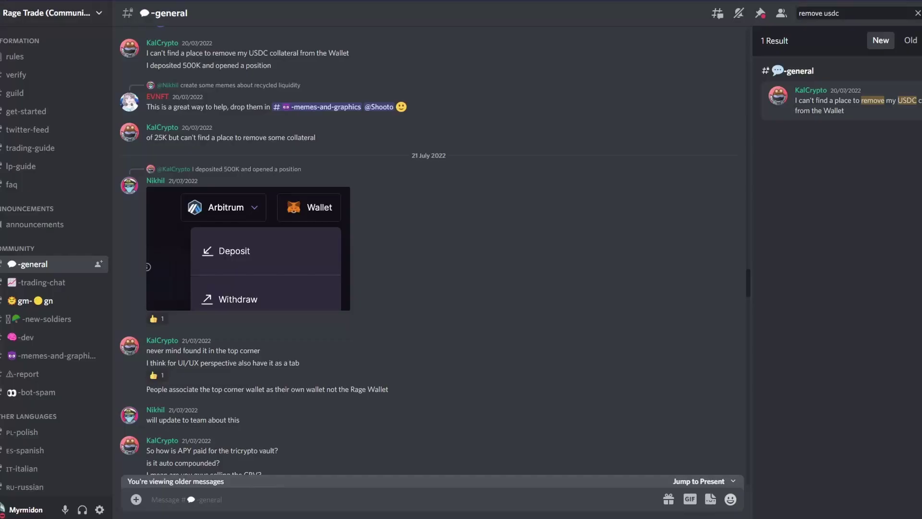
left_click(851, 13)
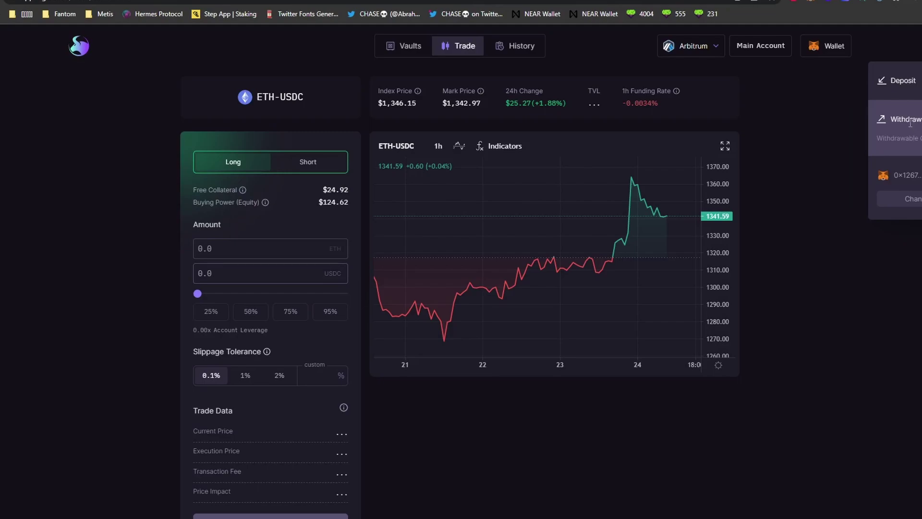
left_click(910, 123)
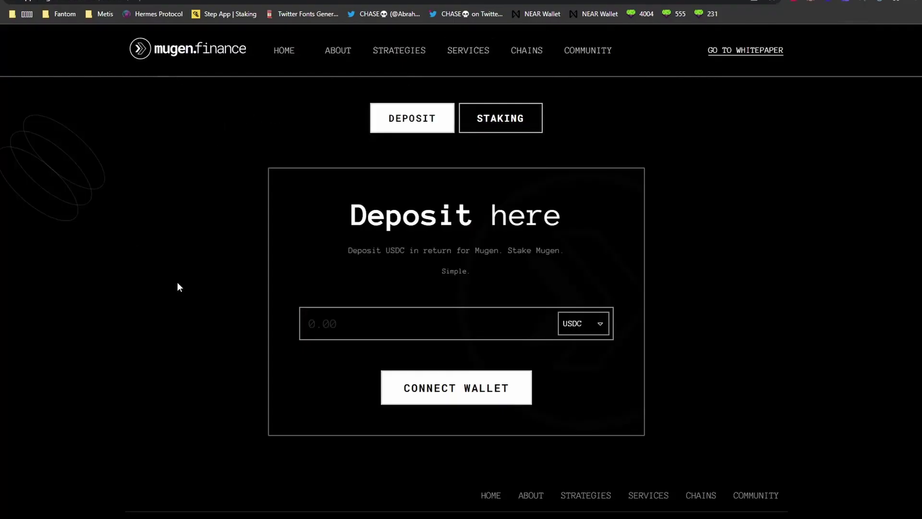
- Connect the wallet to Mugen Finance and submit the maximum deposit of 24.92 USDC
left_click(599, 323)
left_click(743, 230)
left_click(477, 386)
left_click(327, 247)
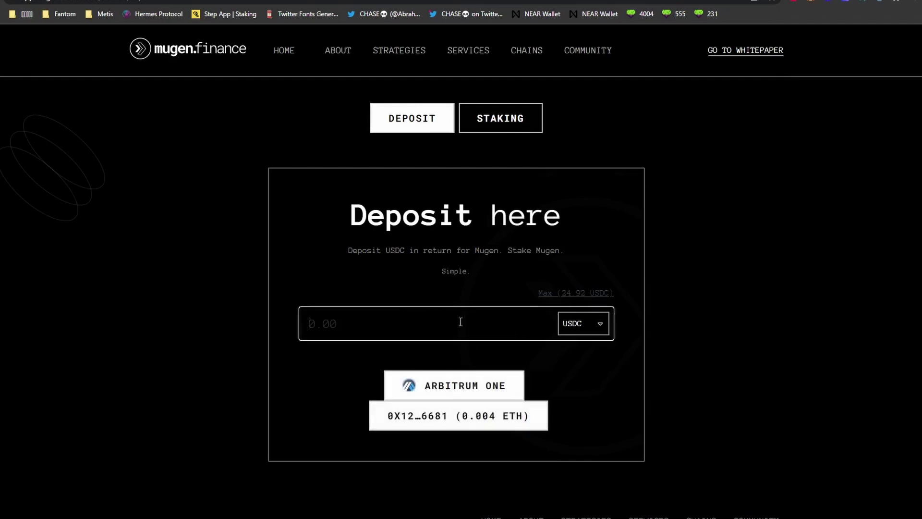
left_click(547, 294)
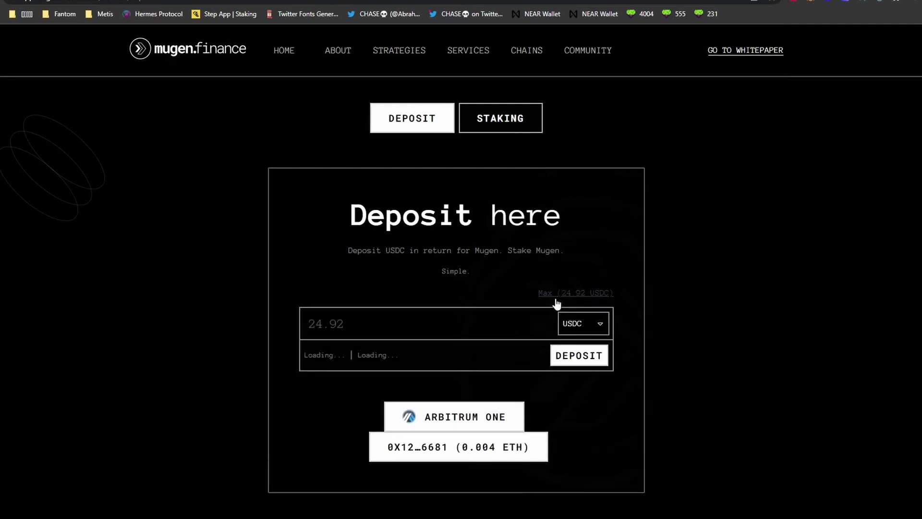
left_click(578, 355)
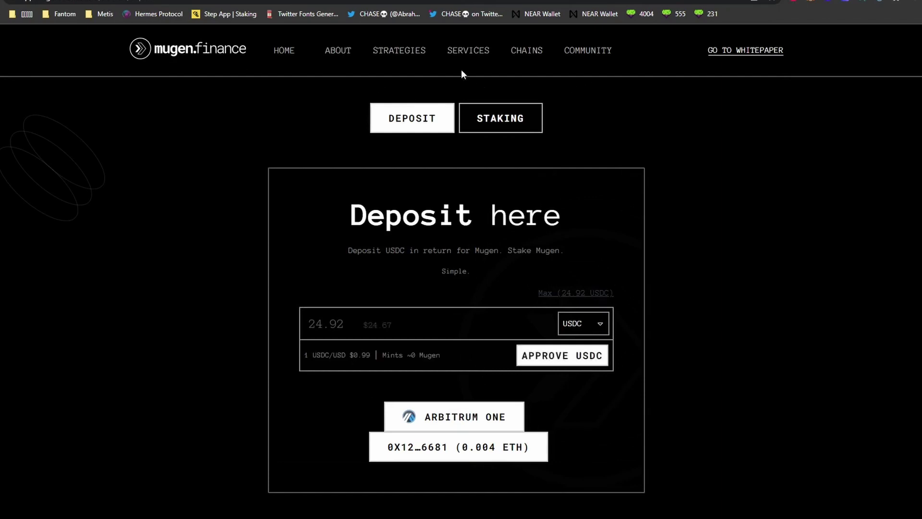
- Open Mugen Finance's services section and read its Deposit and Staking descriptions
right_click(295, 55)
left_click(468, 260)
left_click_drag(468, 260, 543, 266)
right_click(420, 52)
key("Escape")
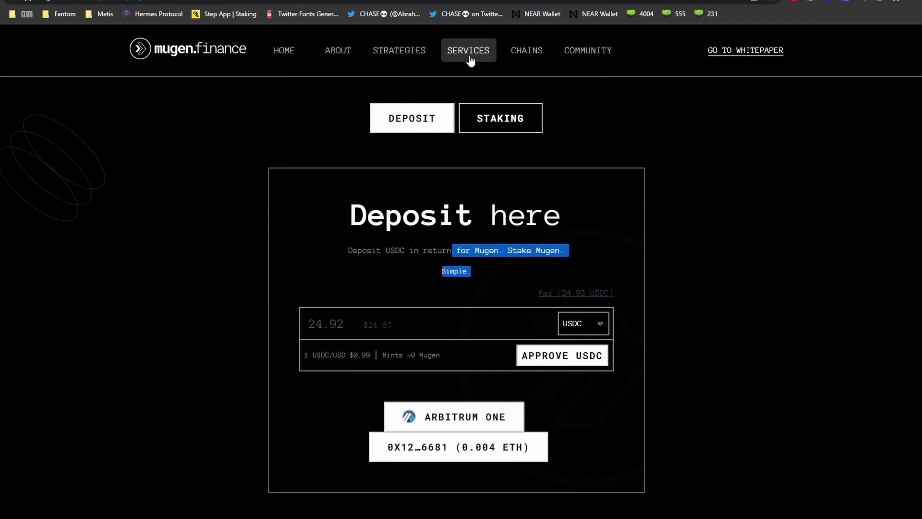
left_click(469, 52)
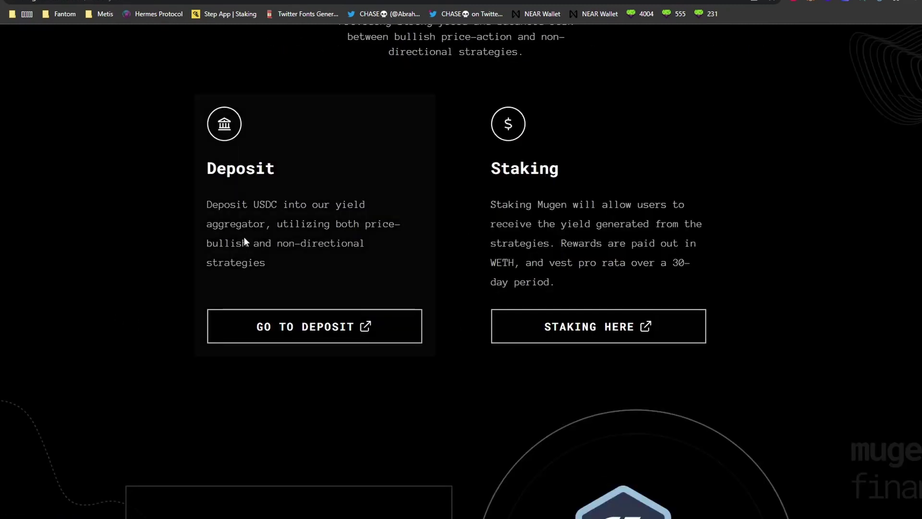
double_click(240, 168)
left_click(480, 262)
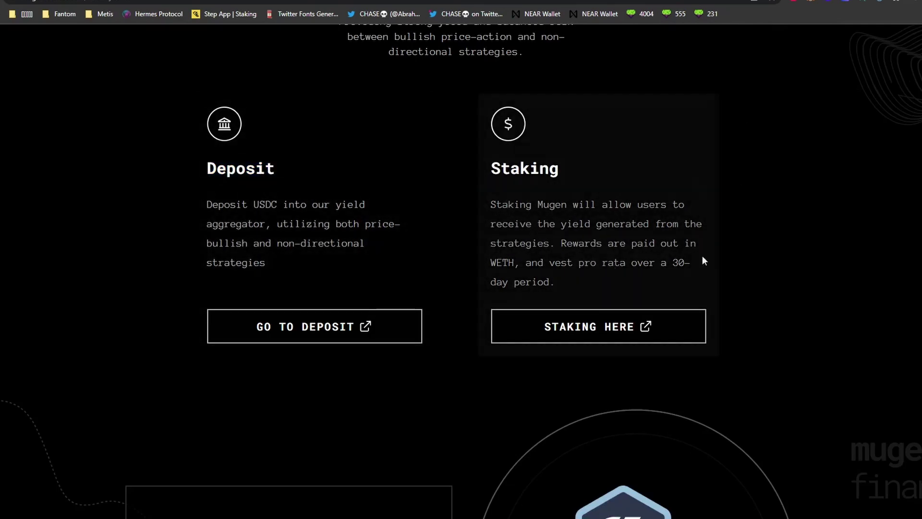
right_click(594, 331)
left_click(591, 267)
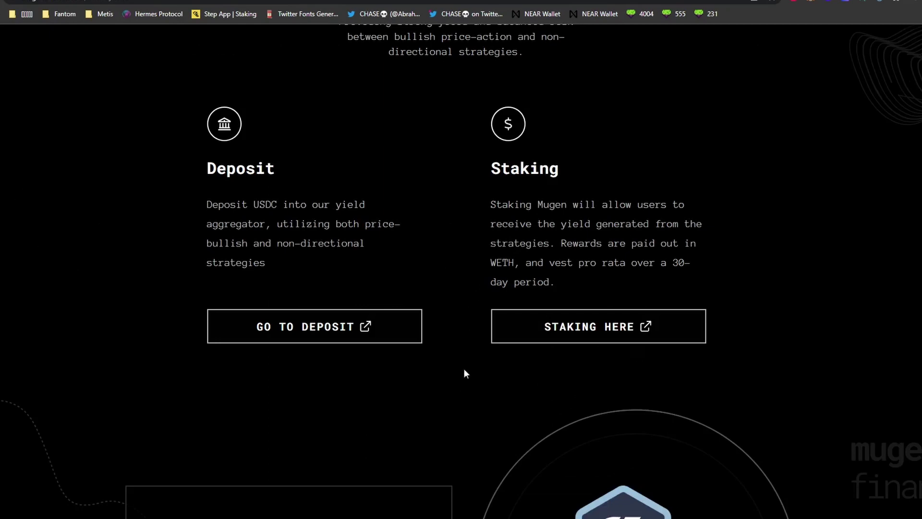
- Return to the Mugen deposit form, set the amount to 1 USDC and request the USDC approval
key("ctrl+Tab")
left_click_drag(402, 317, 203, 356)
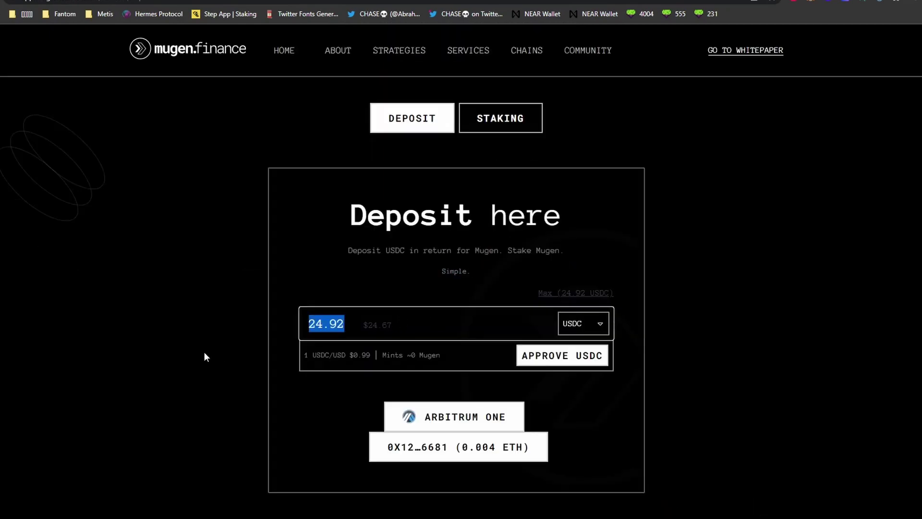
type("1.")
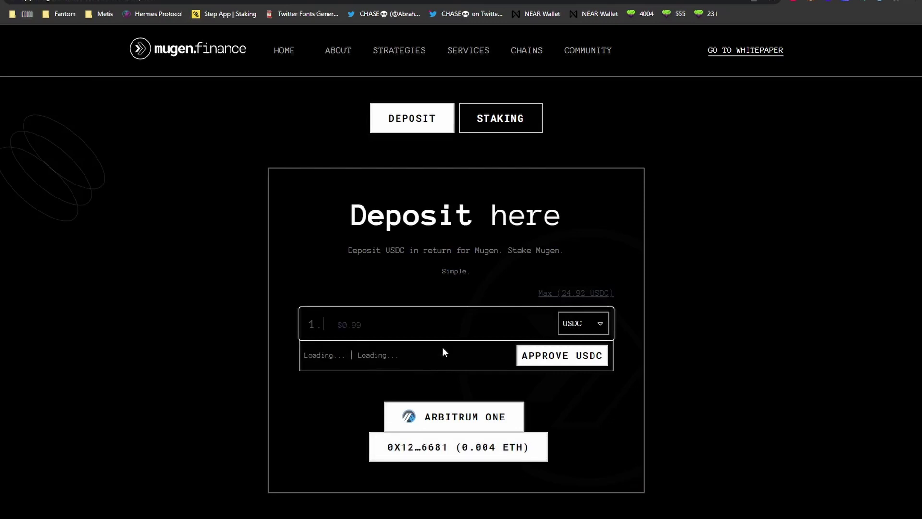
key("BackSpace")
type("25")
key("BackSpace")
key("BackSpace")
type("1")
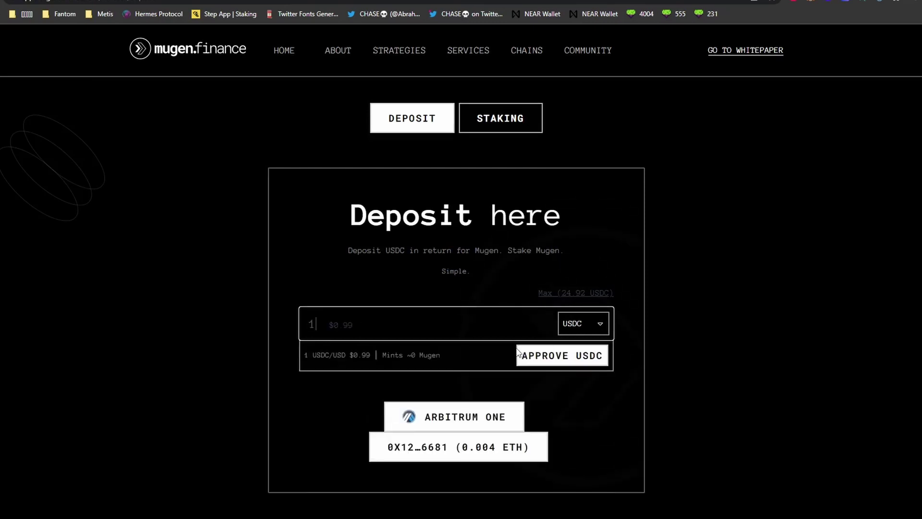
left_click(551, 357)
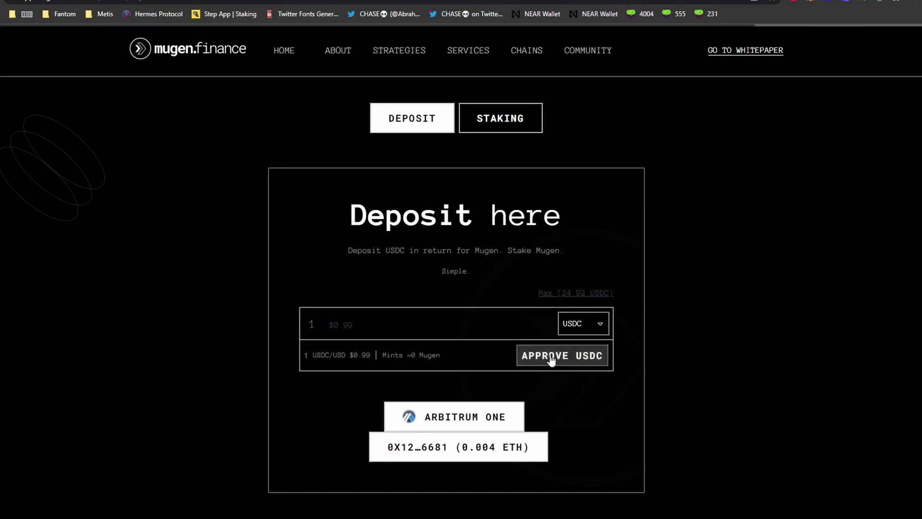
- Change the Mugen deposit amount to 5 USDC
double_click(311, 310)
double_click(416, 340)
left_click(469, 302)
key("BackSpace")
type("5")
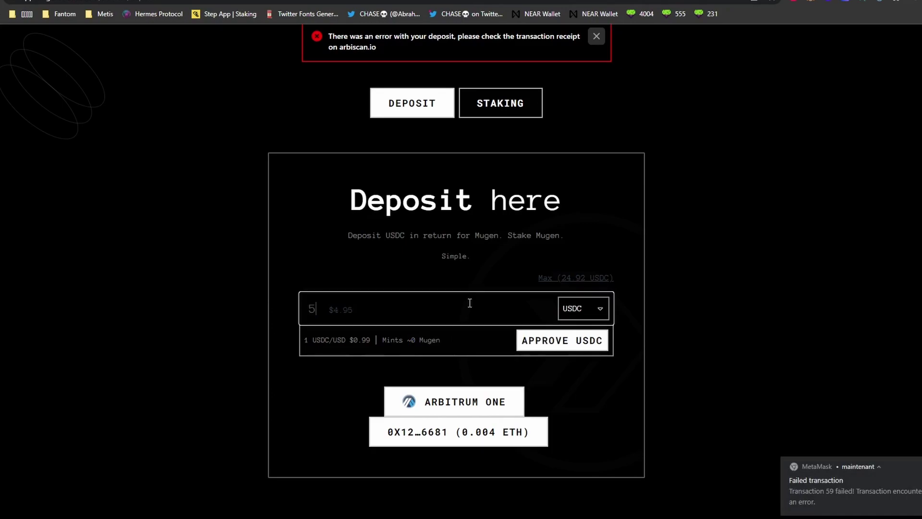
scroll(733, 379, "down", 2)
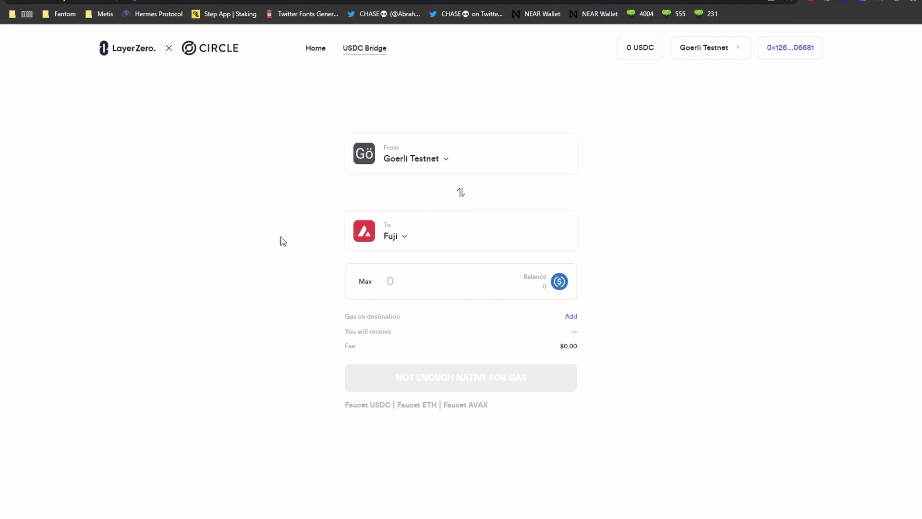
- Open the USDC testnet faucet from the LayerZero x Circle bridge and request ETH-network test USDC for the wallet address
right_click(375, 404)
left_click(400, 416)
left_click(336, 0)
left_click(435, 164)
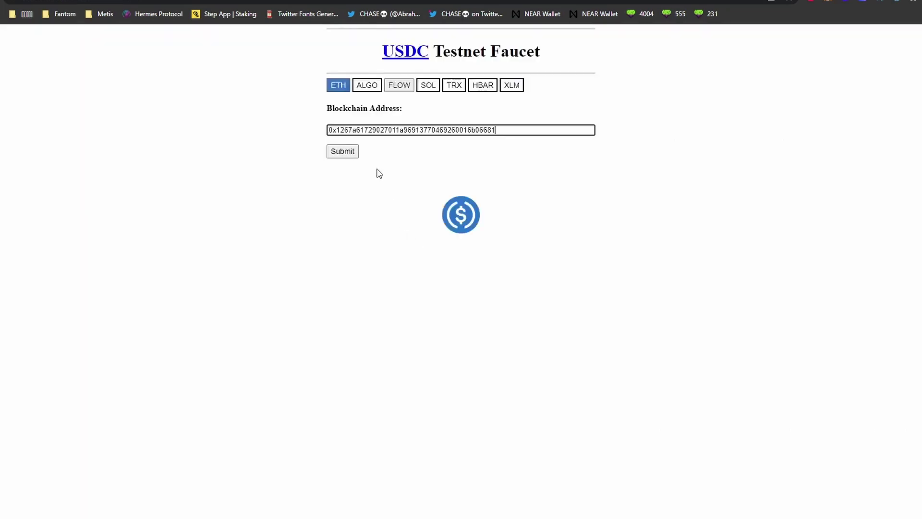
left_click(351, 154)
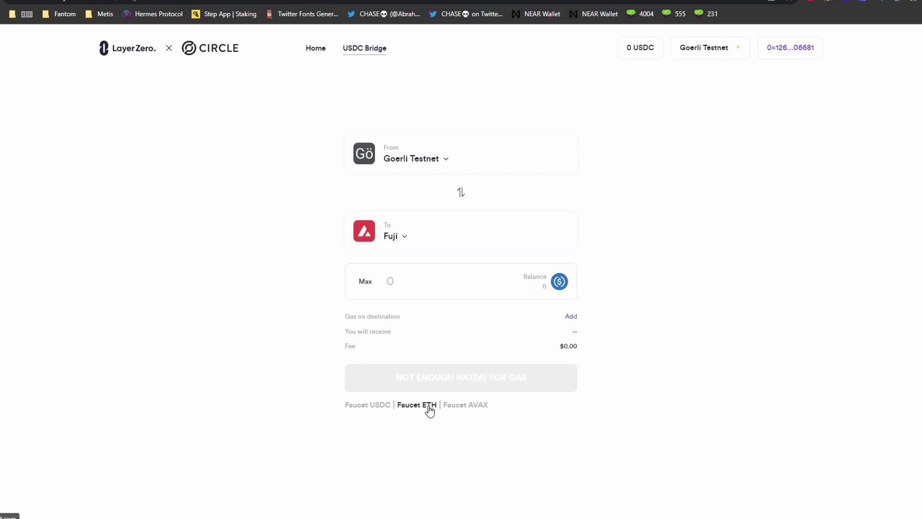
- Open the bridge's ETH faucet, paste the wallet address and request 0.1 Goerli ETH
right_click(428, 407)
left_click(451, 414)
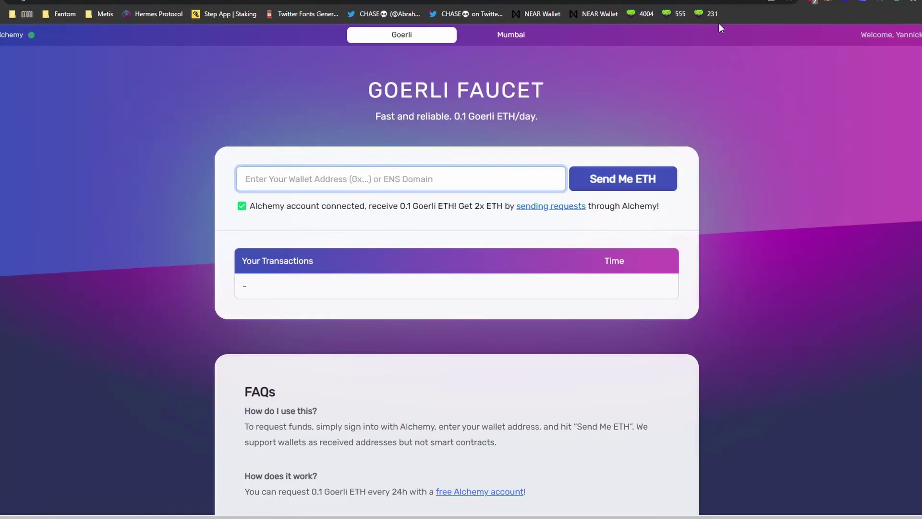
key("ctrl+v")
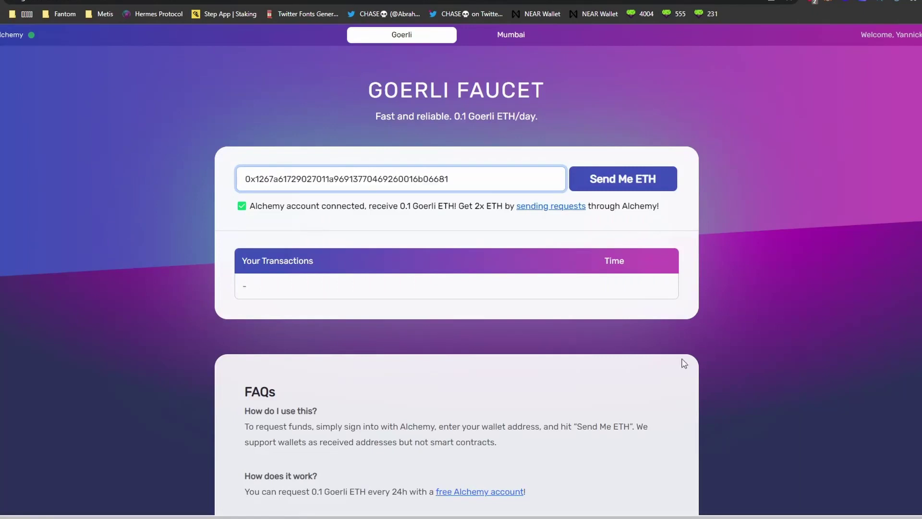
left_click(616, 182)
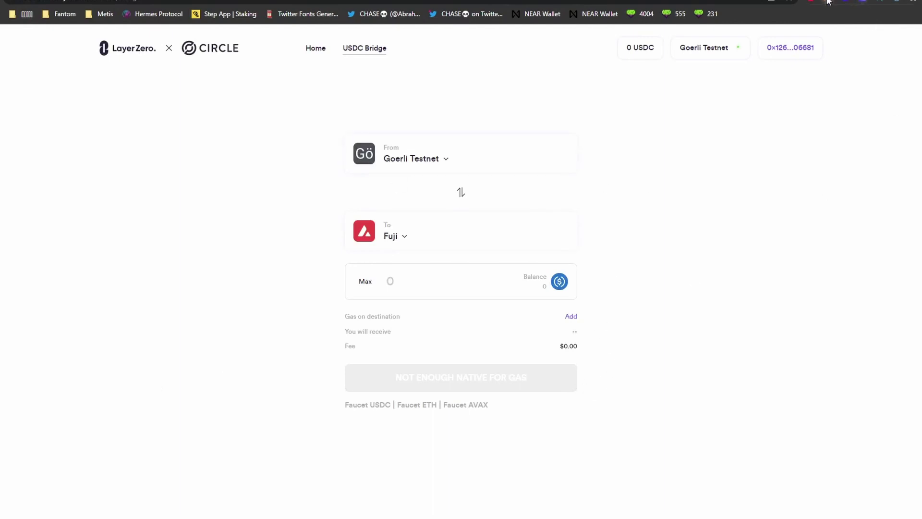
- Check the GoerliETH balance and activity in MetaMask, and examine the account's incoming faucet transaction on Etherscan
left_click(827, 2)
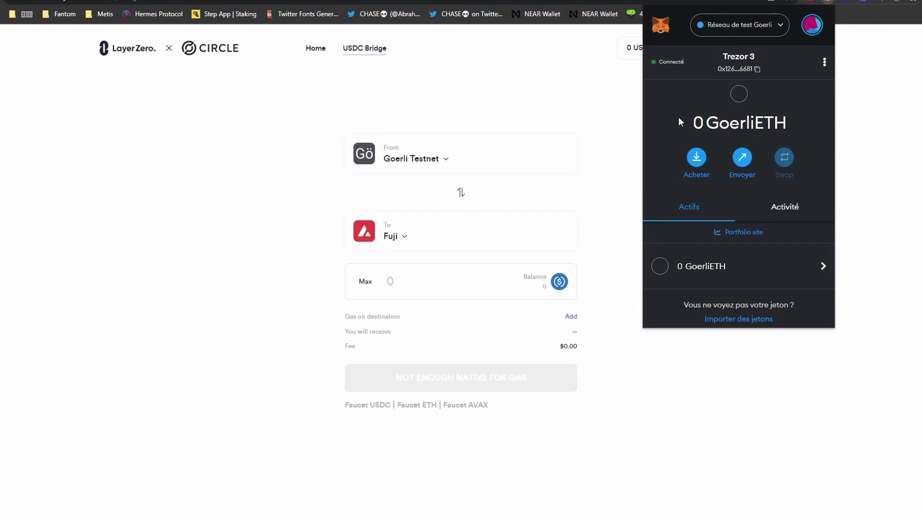
left_click_drag(678, 117, 803, 117)
left_click(780, 206)
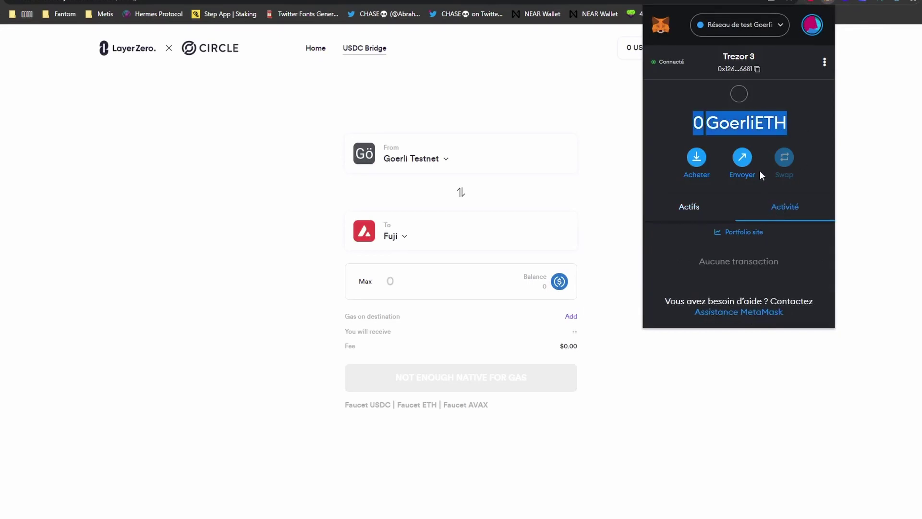
left_click(824, 62)
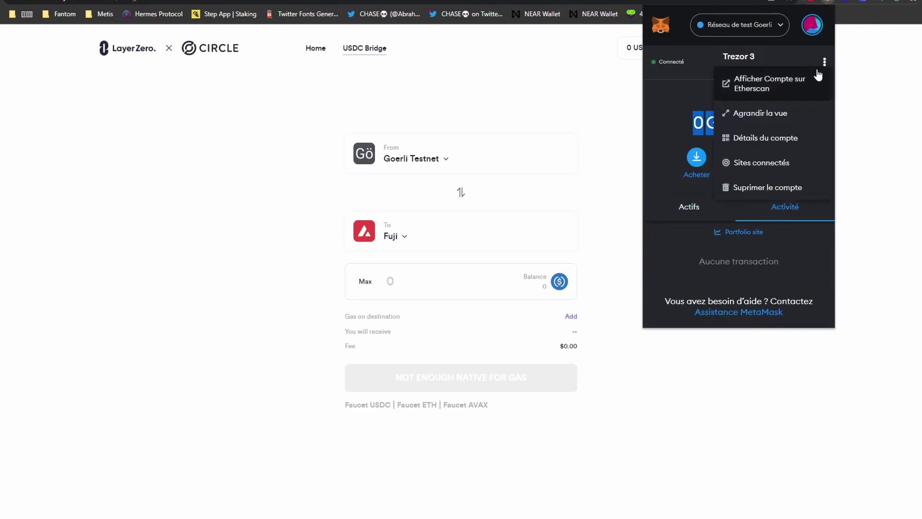
left_click(796, 90)
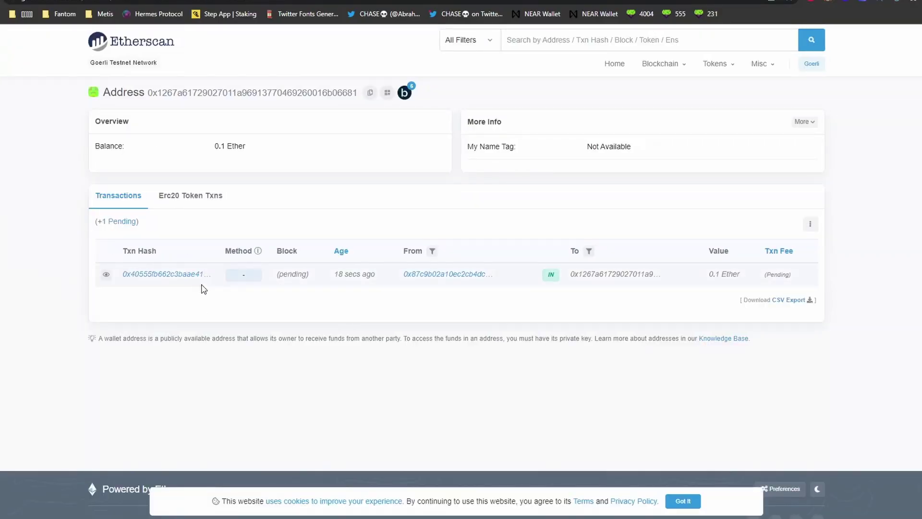
triple_click(733, 275)
left_click(57, 190)
left_click(108, 223)
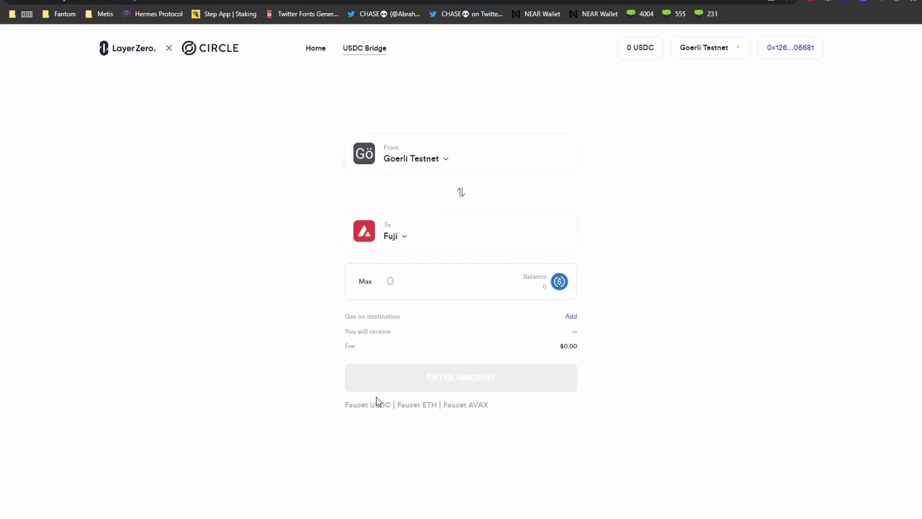
- Open the bridge's USDC faucet in a separate tab, select its blockchain address field, and return to the bridge
left_click(378, 405)
right_click(363, 409)
left_click(384, 414)
key("ctrl+Tab")
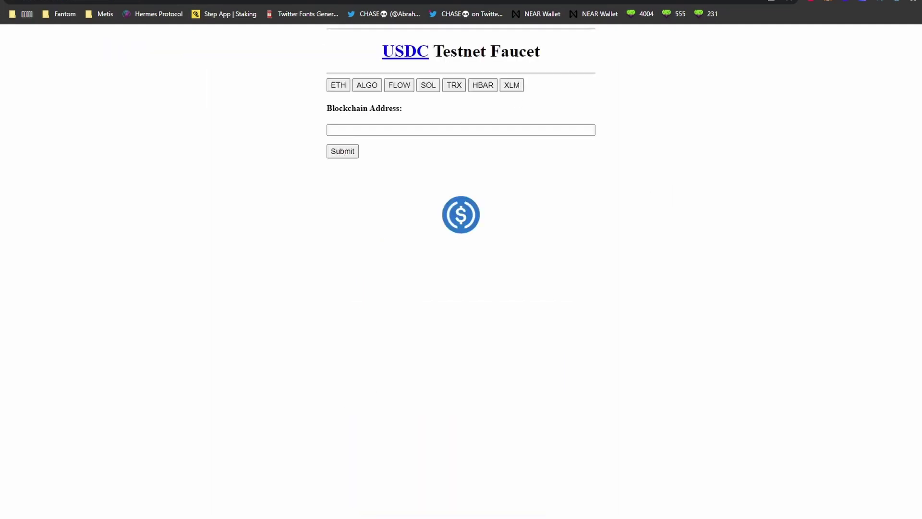
left_click(416, 131)
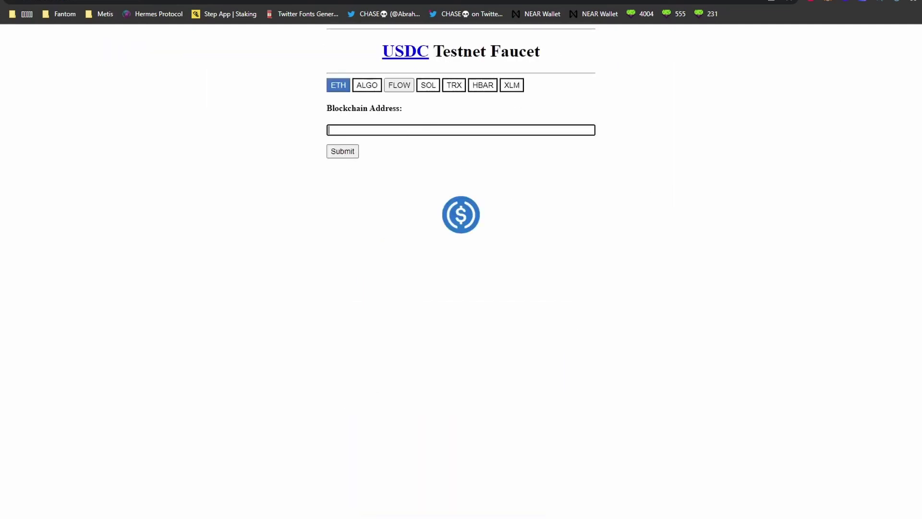
key("ctrl+shift+Tab")
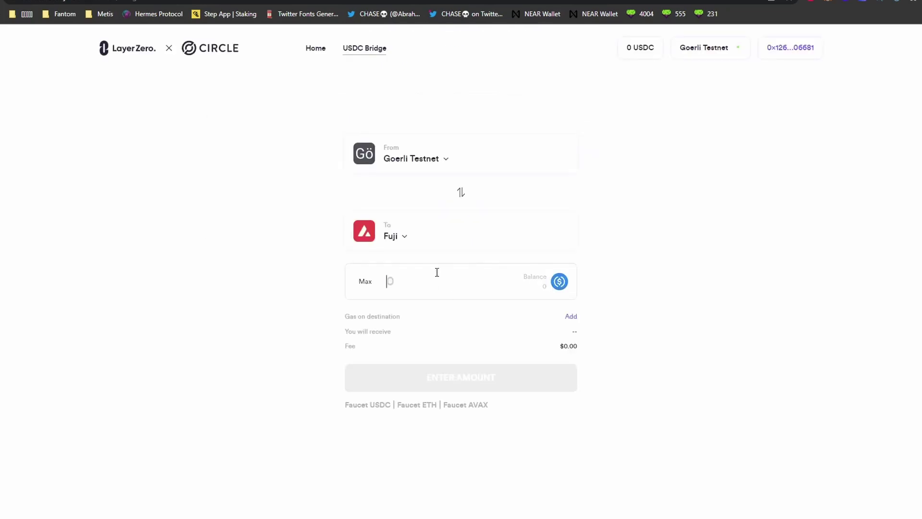
- Set the bridge amount to 5 USDC and choose the medium AVAX gas amount, 0.105, for the Fuji destination
type("10")
key("BackSpace")
key("BackSpace")
type("5")
left_click(570, 316)
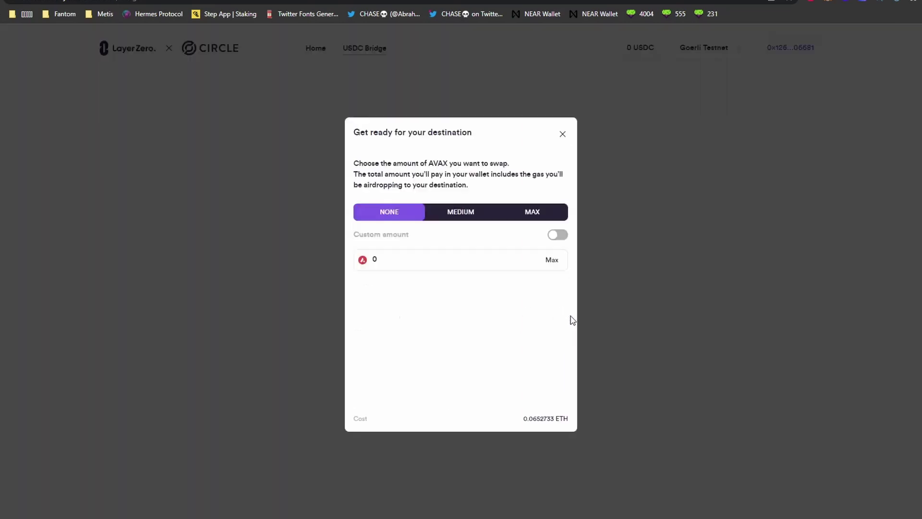
left_click(470, 213)
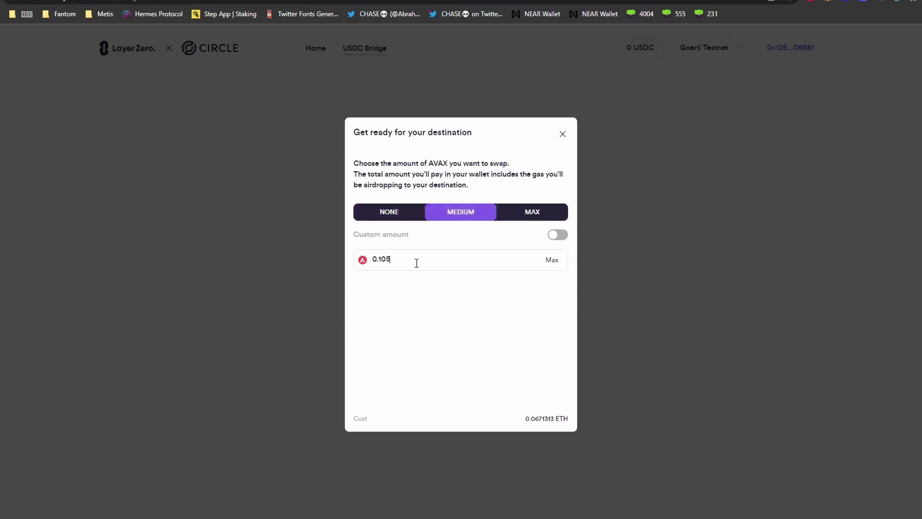
left_click(310, 350)
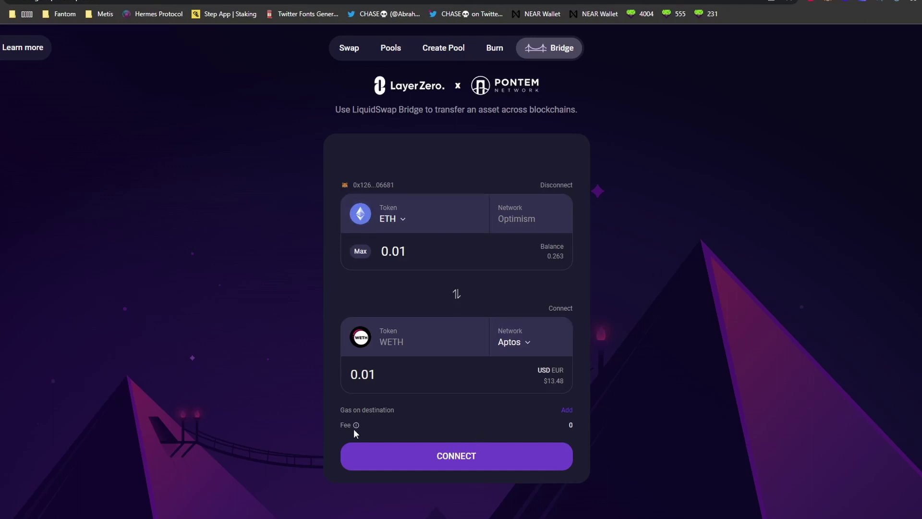
- View the APT gas-on-destination options on the LayerZero x Pontem LiquidSwap bridge
left_click(564, 410)
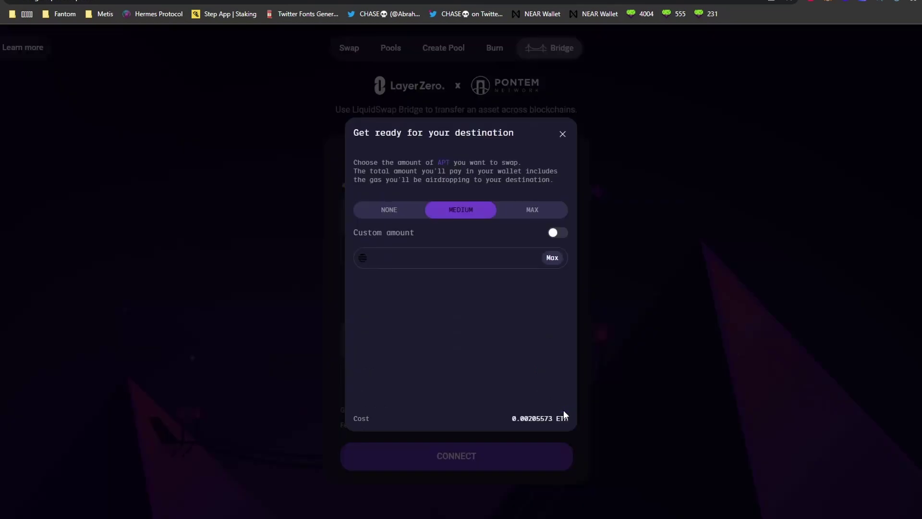
left_click(562, 133)
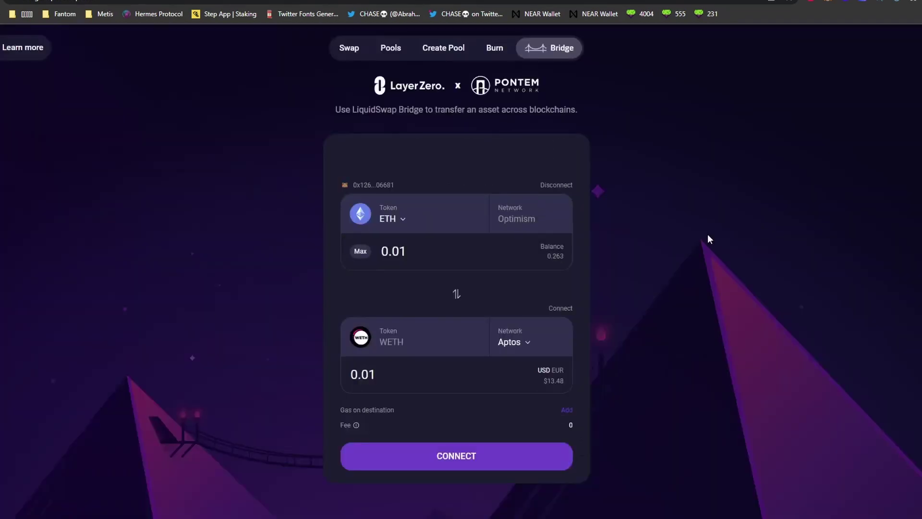
- Install the Martian Aptos Wallet extension from its Chrome Web Store listing and start creating a new wallet
left_click(279, 3)
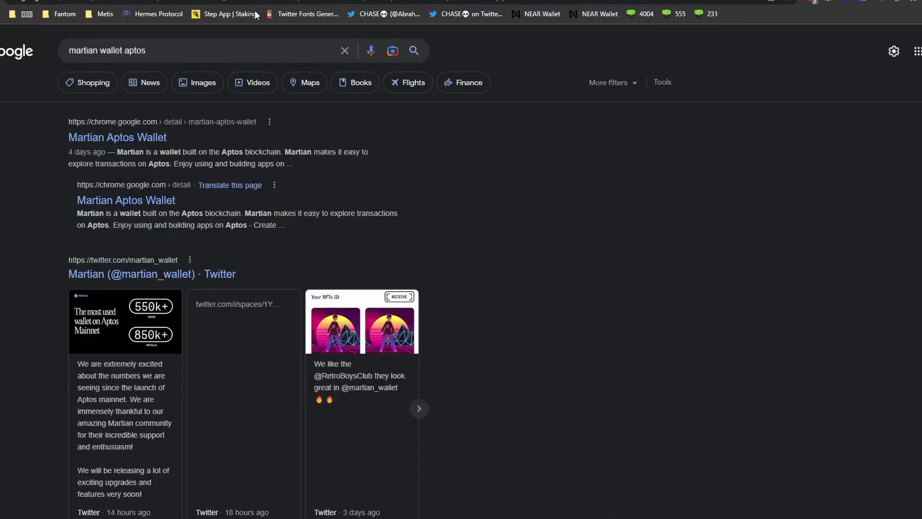
left_click(131, 144)
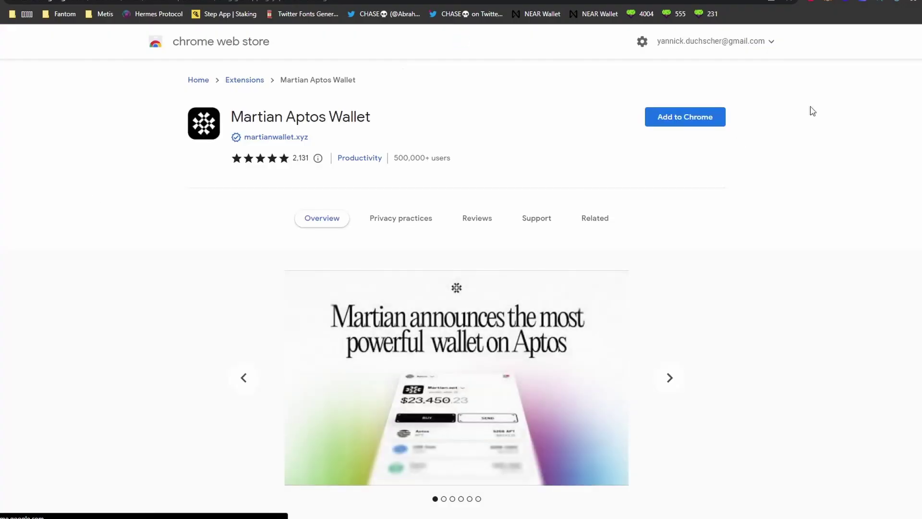
left_click(705, 117)
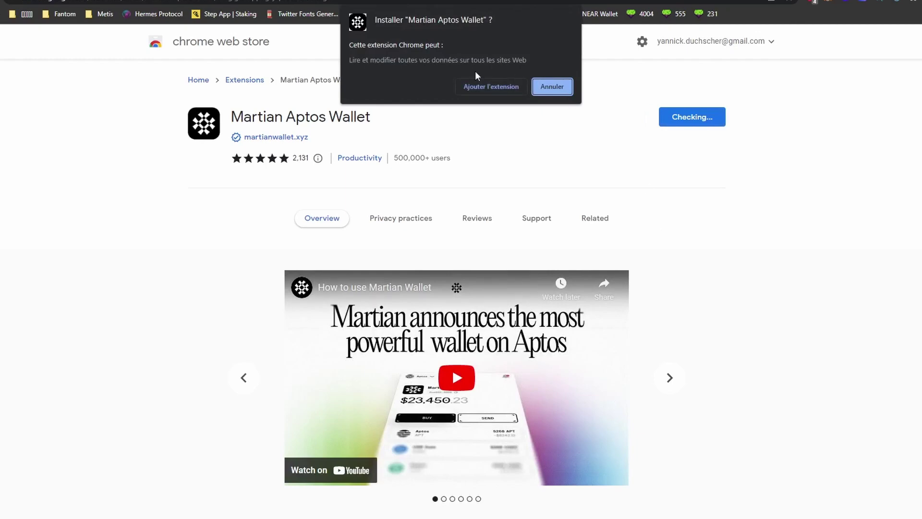
left_click(478, 89)
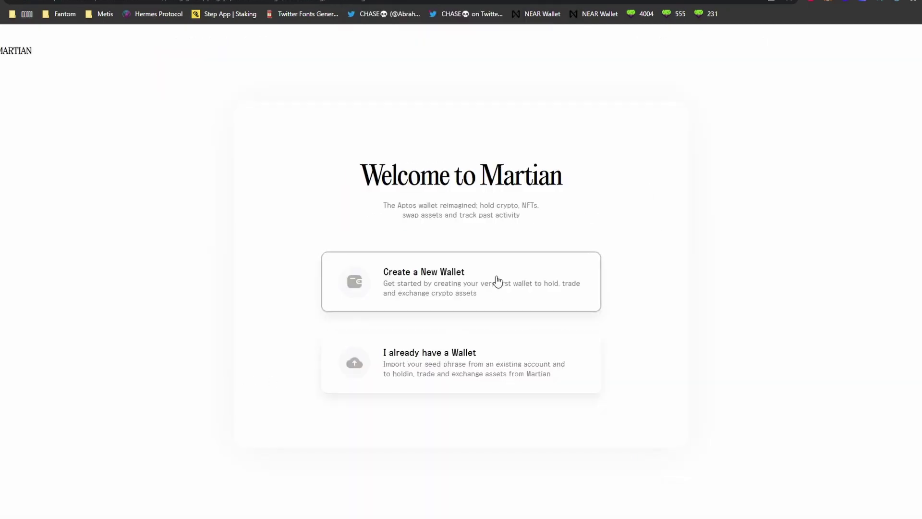
left_click(498, 281)
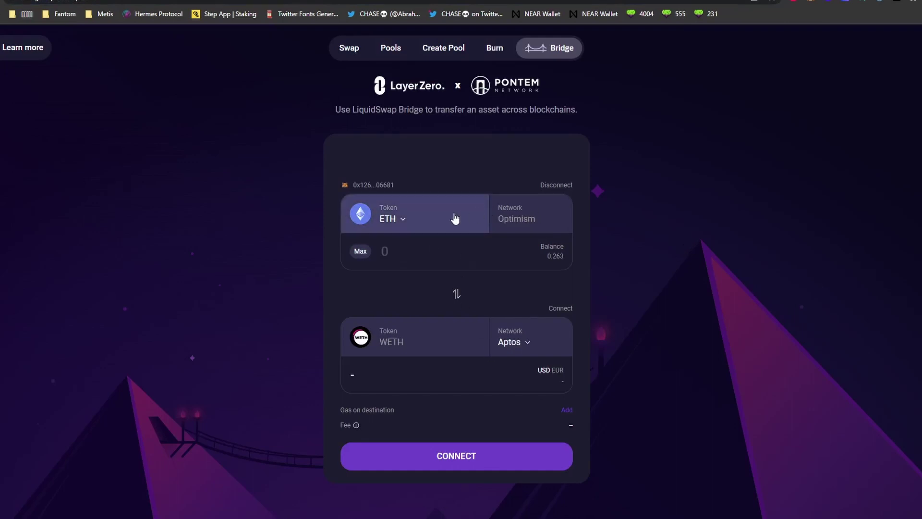
- Connect the Martian wallet to the LiquidSwap bridge for Aptos, unlocking it with the wallet password and approving the connection request
left_click(417, 255)
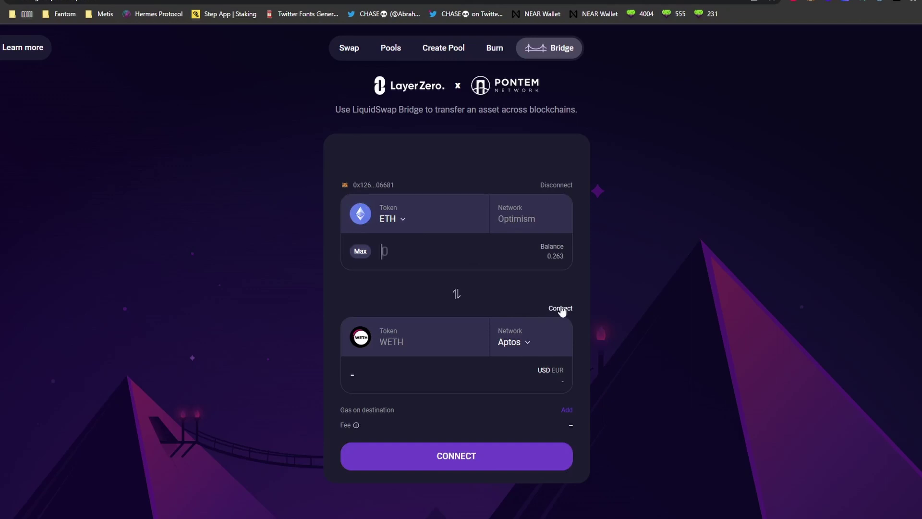
left_click(558, 309)
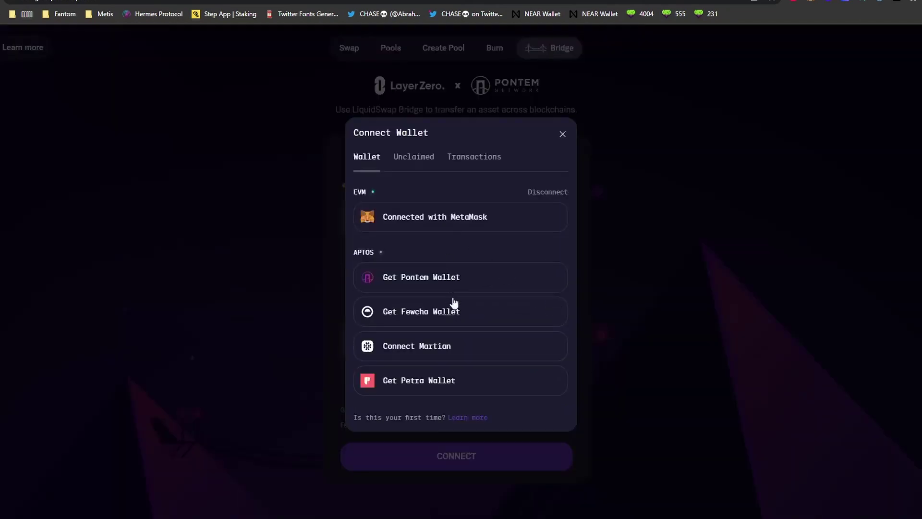
left_click(437, 355)
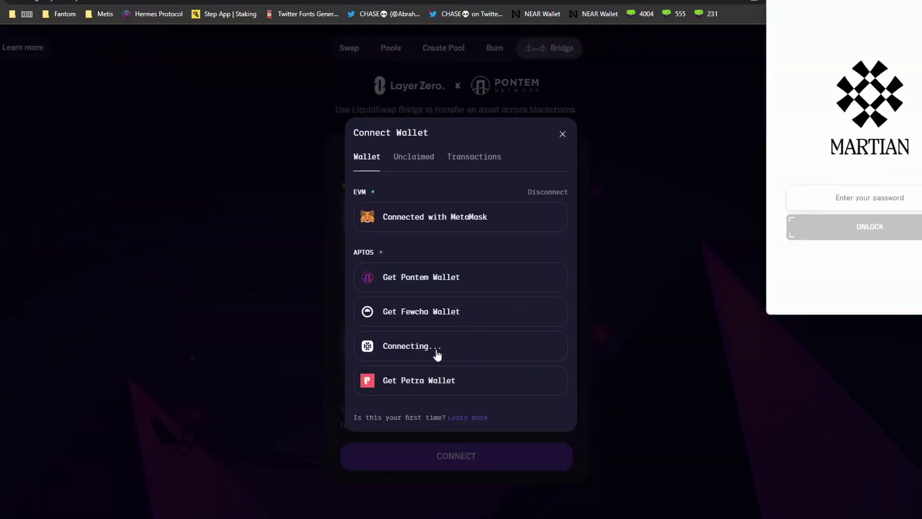
left_click_drag(804, 197, 854, 232)
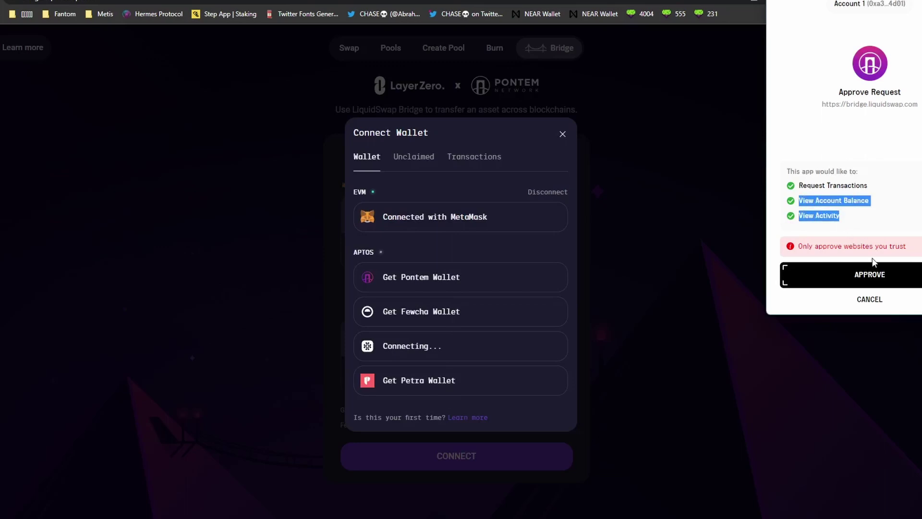
left_click(869, 274)
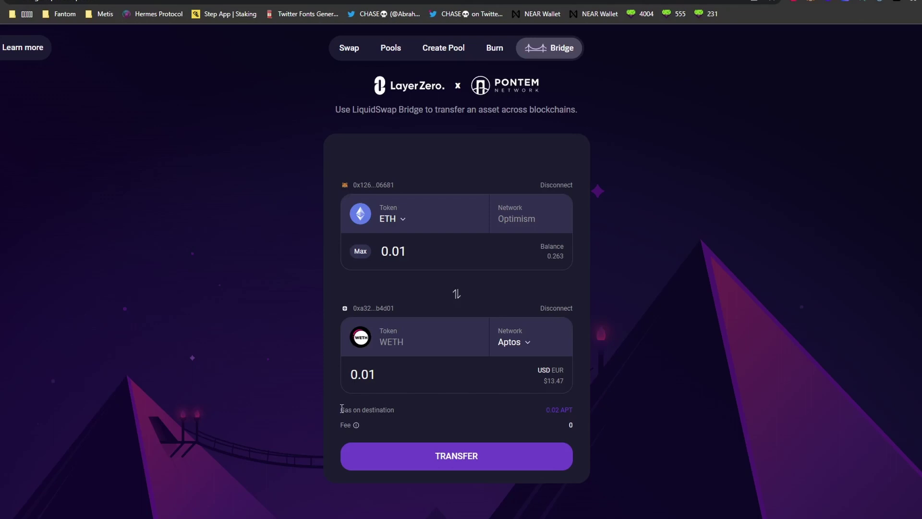
- Review the custom gas-on-destination amount of 0.02 APT and transfer 0.01 ETH from Optimism to Aptos
left_click_drag(342, 409, 430, 407)
left_click(565, 411)
left_click(556, 410)
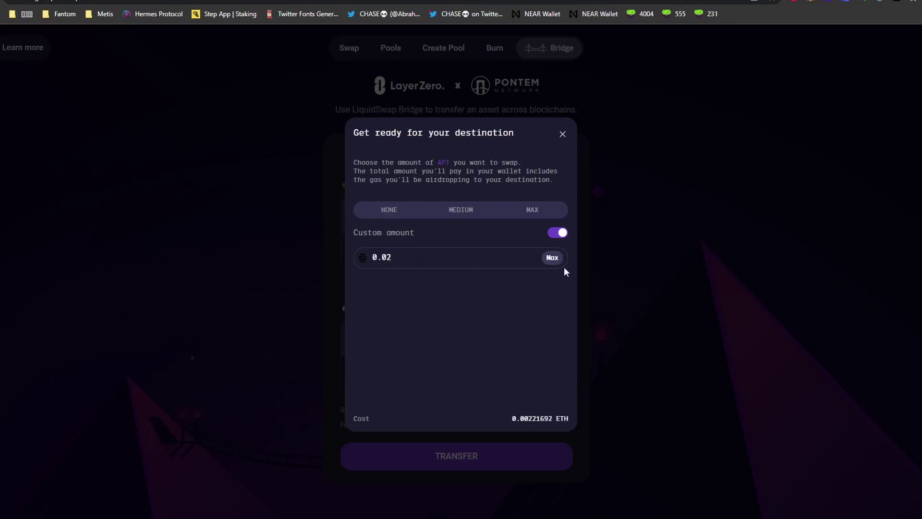
left_click(561, 135)
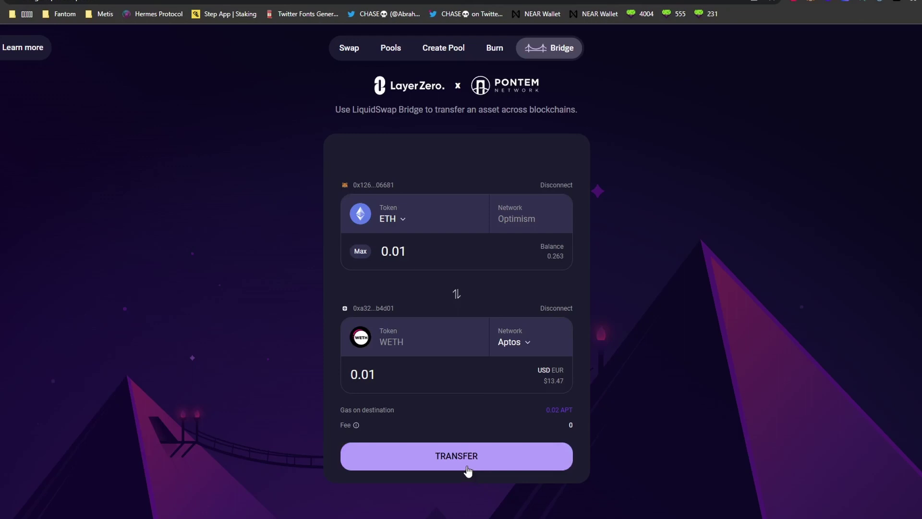
left_click(468, 468)
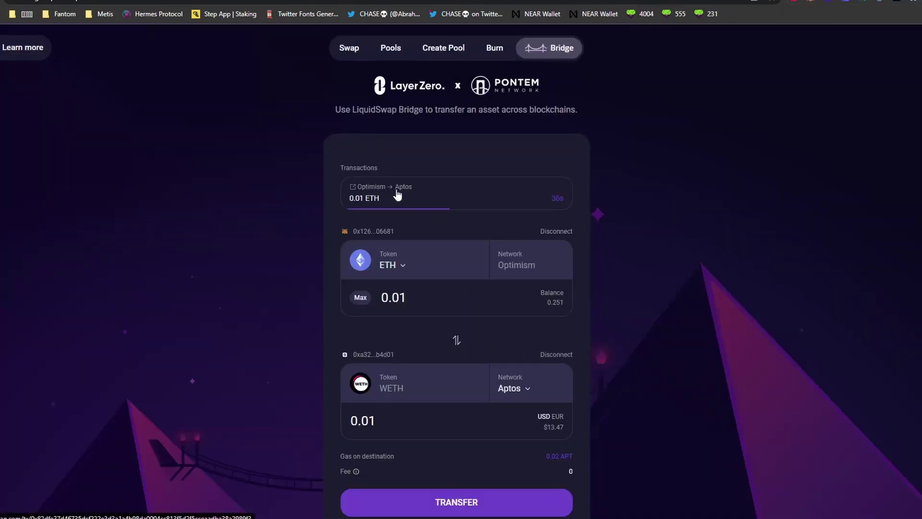
- Check the pending bridge transfer's remaining time and the APT balance in the Martian wallet
double_click(556, 198)
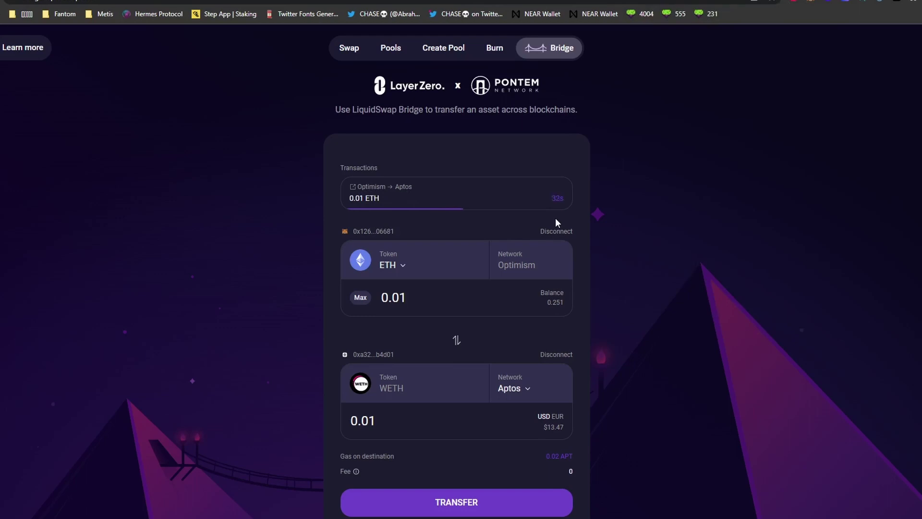
left_click(899, 1)
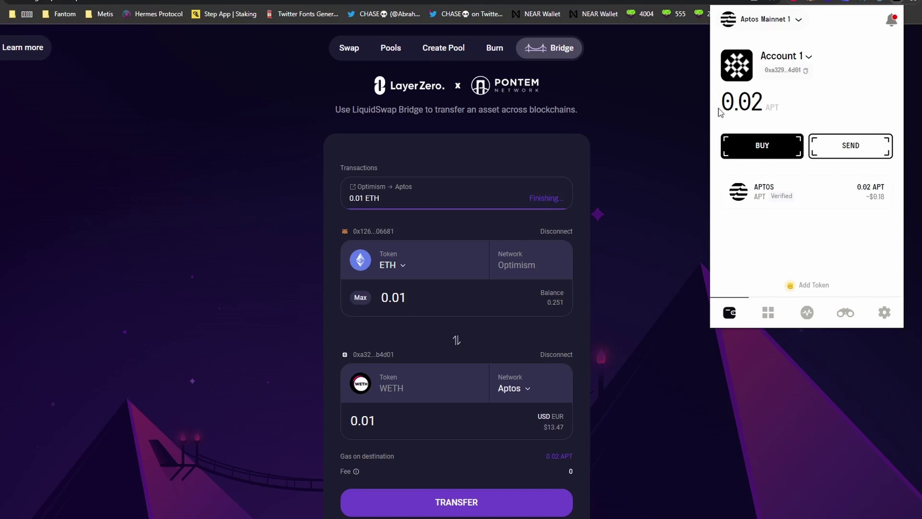
left_click_drag(750, 110, 790, 113)
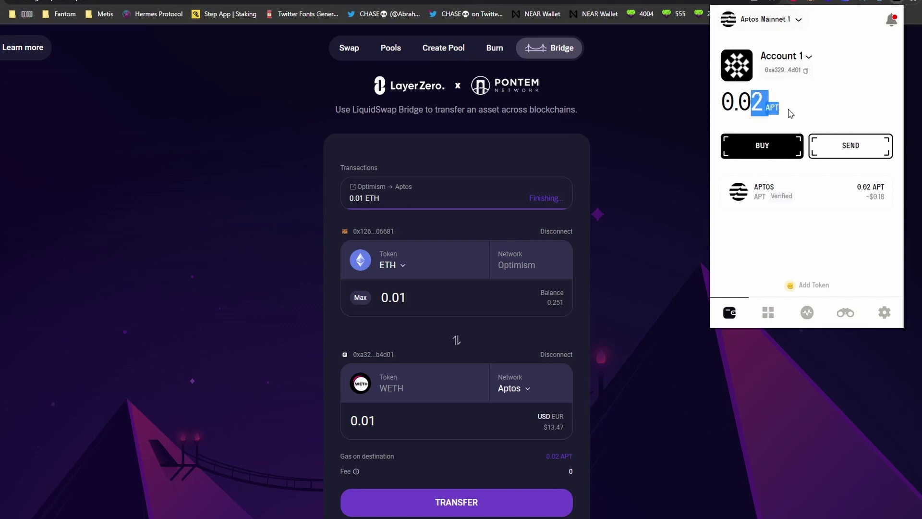
left_click(637, 94)
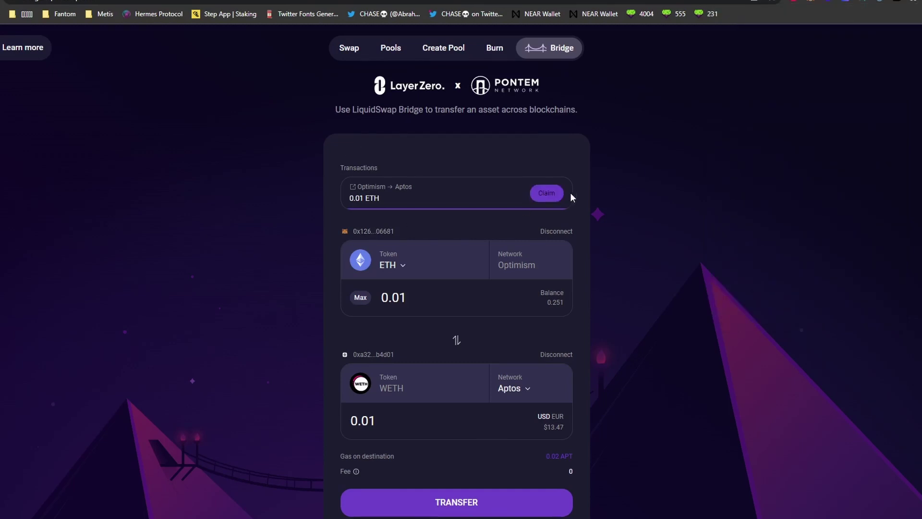
- Claim the bridged 0.01 WETH on Aptos, approve the request in the Martian wallet, and dismiss the completed transaction
left_click(547, 194)
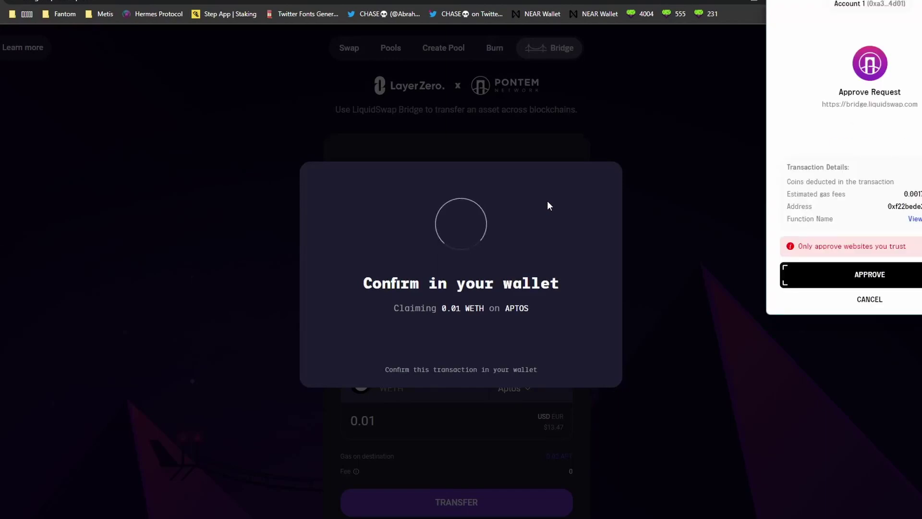
left_click(860, 274)
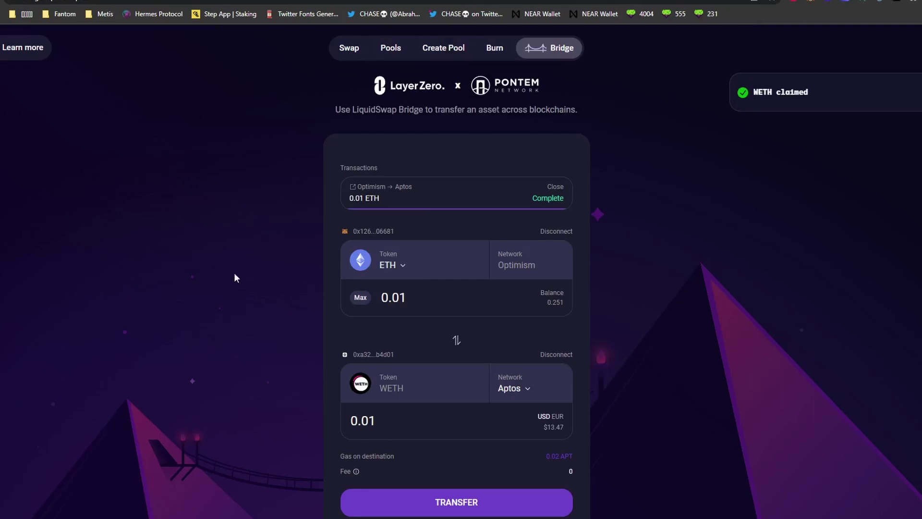
left_click_drag(408, 422, 266, 426)
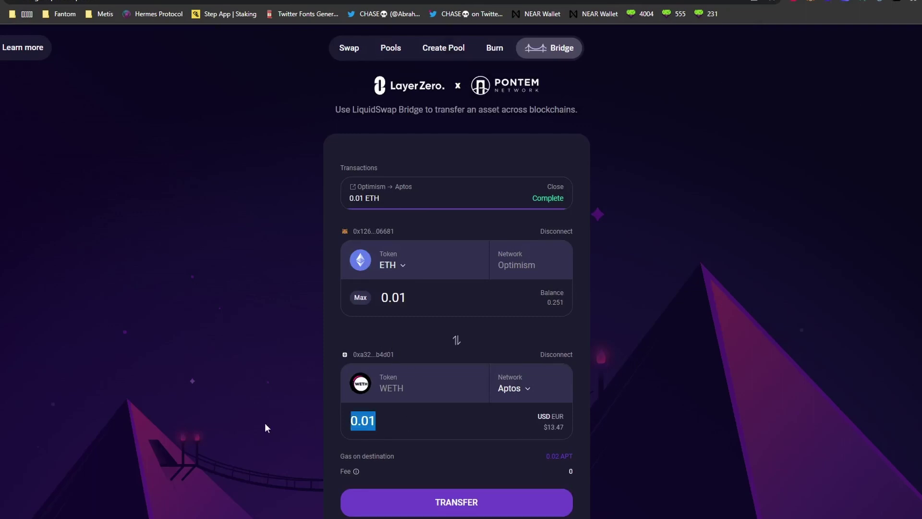
left_click(265, 426)
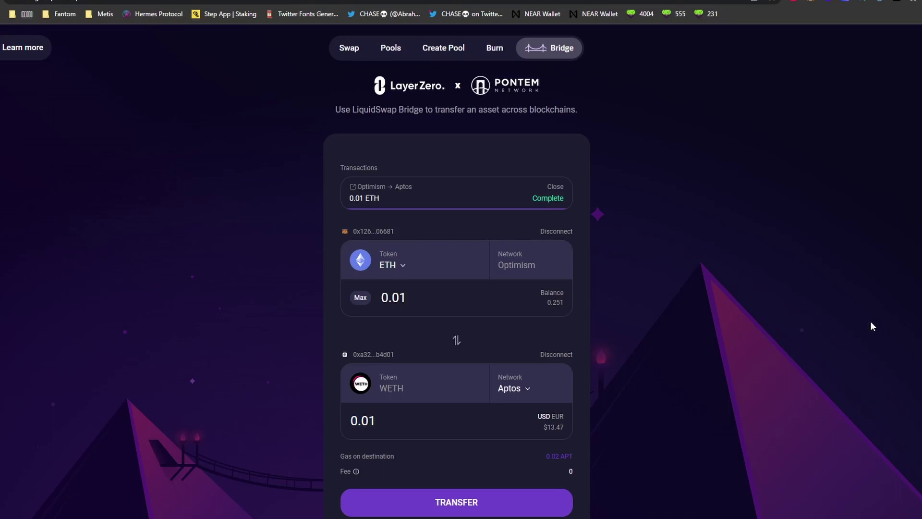
left_click(561, 187)
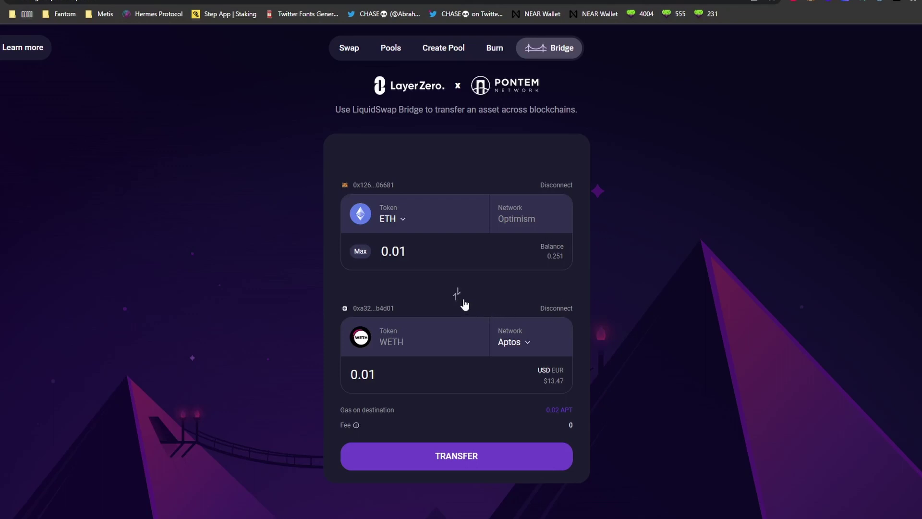
- Reverse the bridge direction to send WETH from Aptos to ETH on Optimism, and set the gas on destination to none
left_click(463, 301)
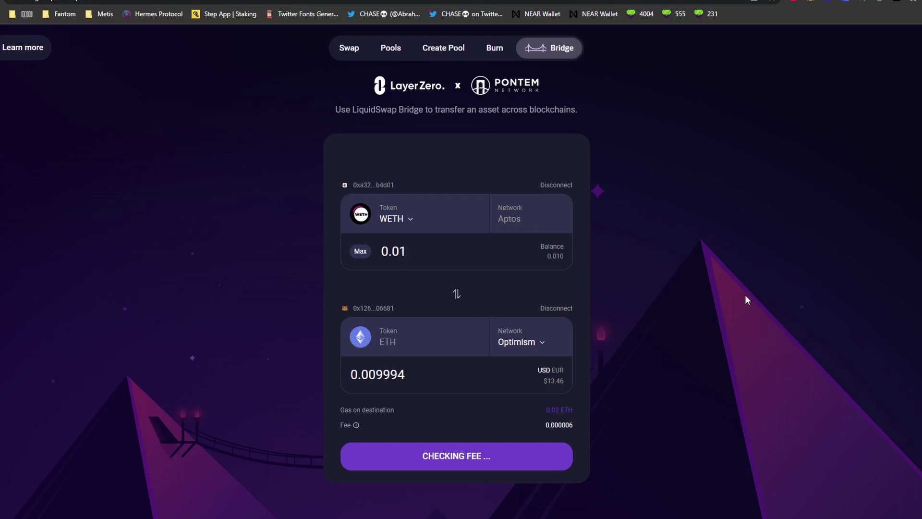
left_click_drag(545, 259, 580, 259)
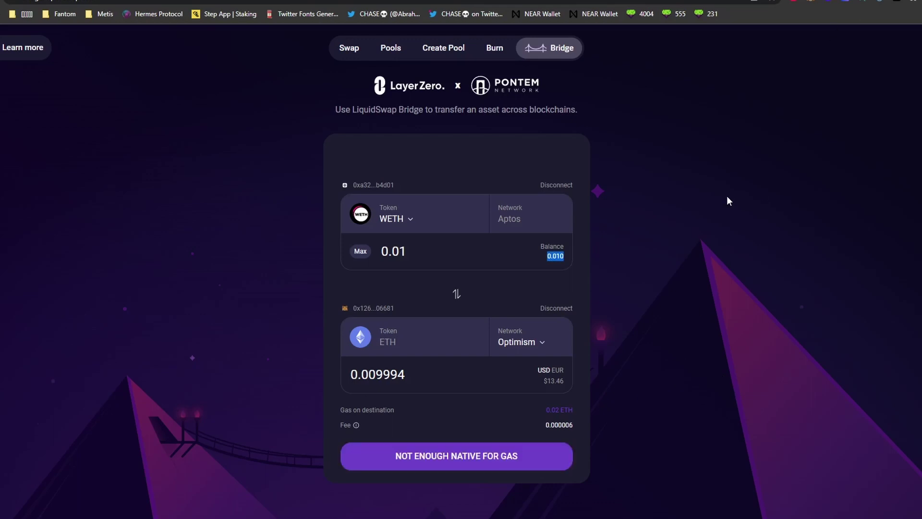
left_click(566, 410)
left_click(406, 209)
left_click(562, 133)
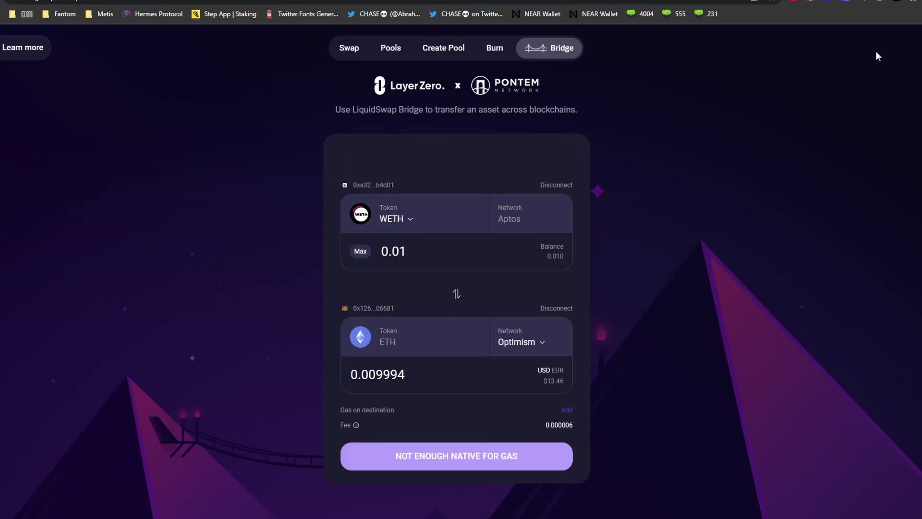
- Check the APT and wrapped Ether balances in the Martian wallet
left_click(896, 3)
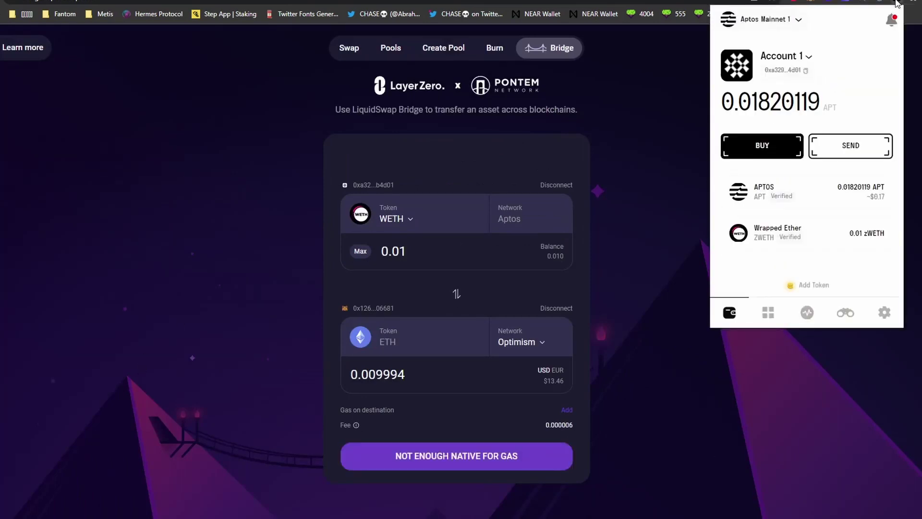
left_click(726, 286)
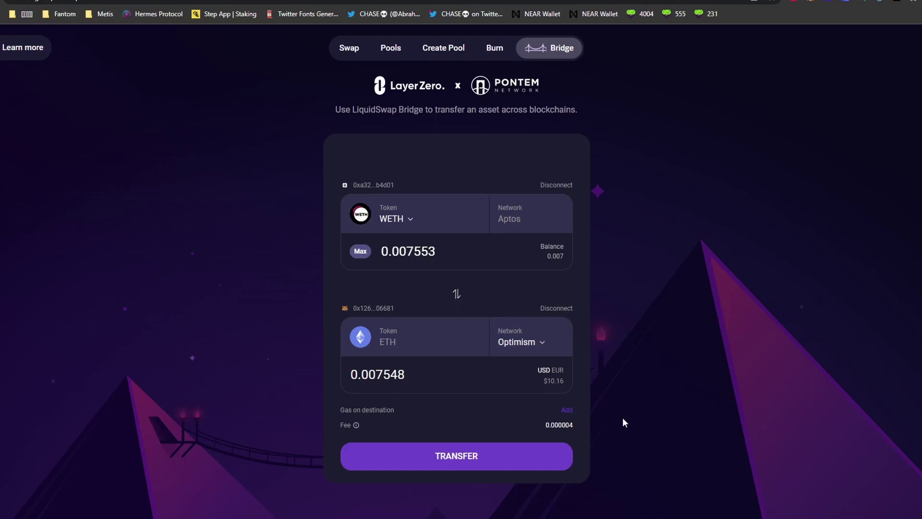
- Check the APT cost of adding medium gas on destination and close the gas dialog
left_click(566, 411)
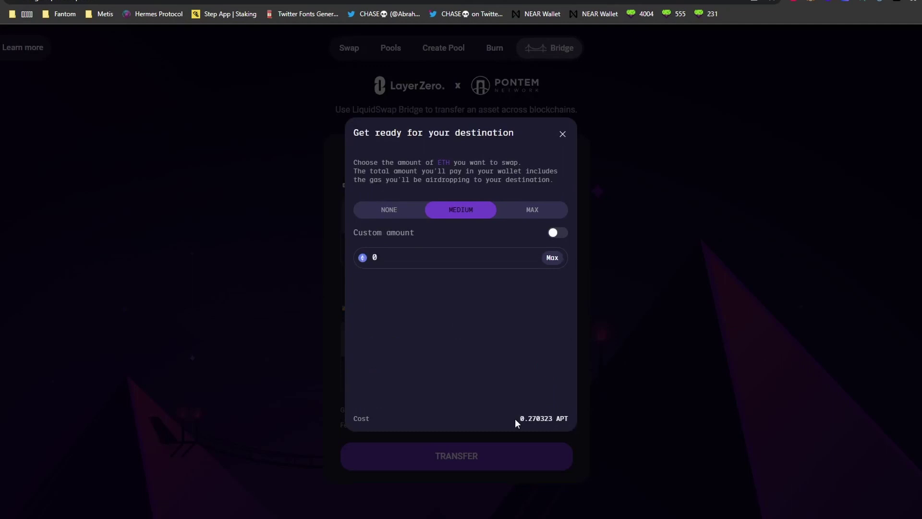
left_click_drag(515, 419, 567, 420)
left_click(619, 412)
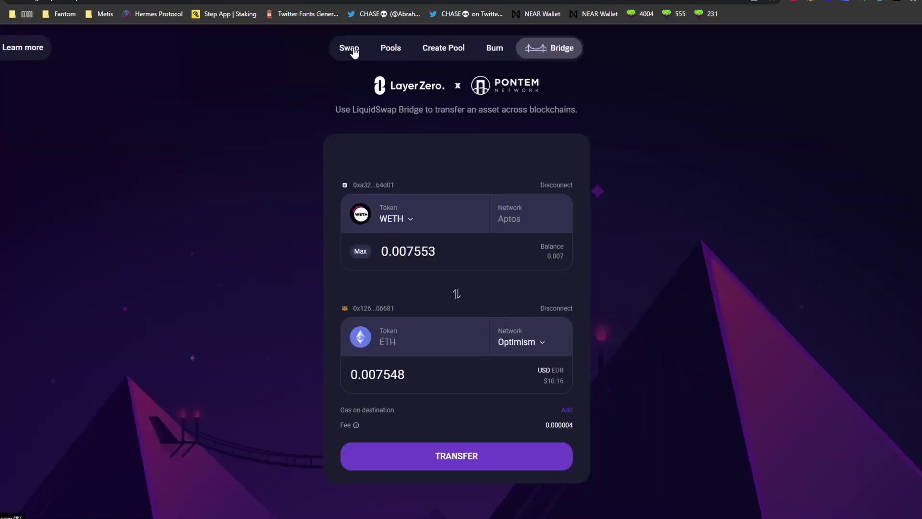
- Connect the Aptos wallet on LiquidSwap's swap page and get a quote for swapping 0.3 APT to USDC
left_click(389, 113)
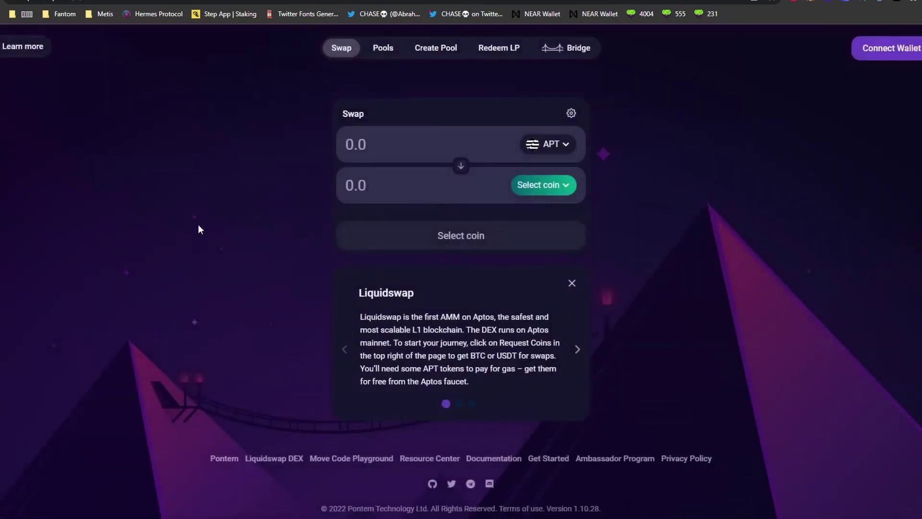
left_click(562, 54)
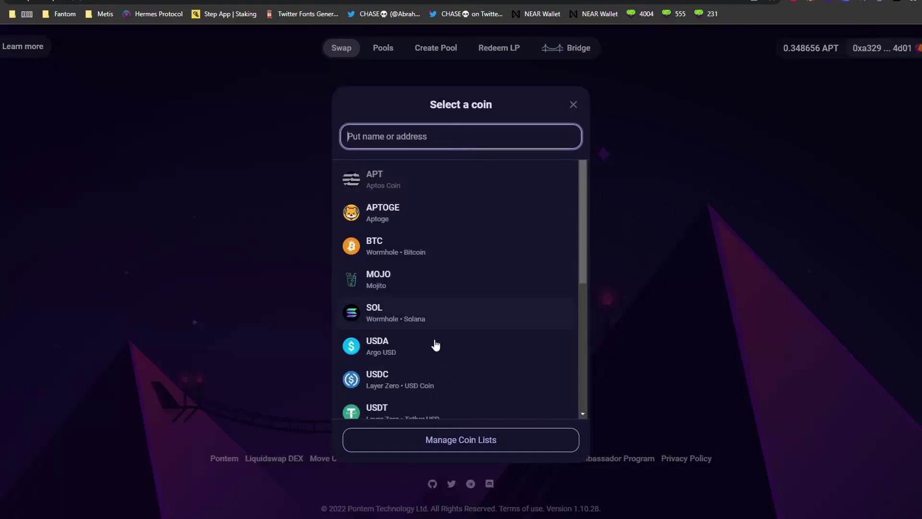
left_click(433, 381)
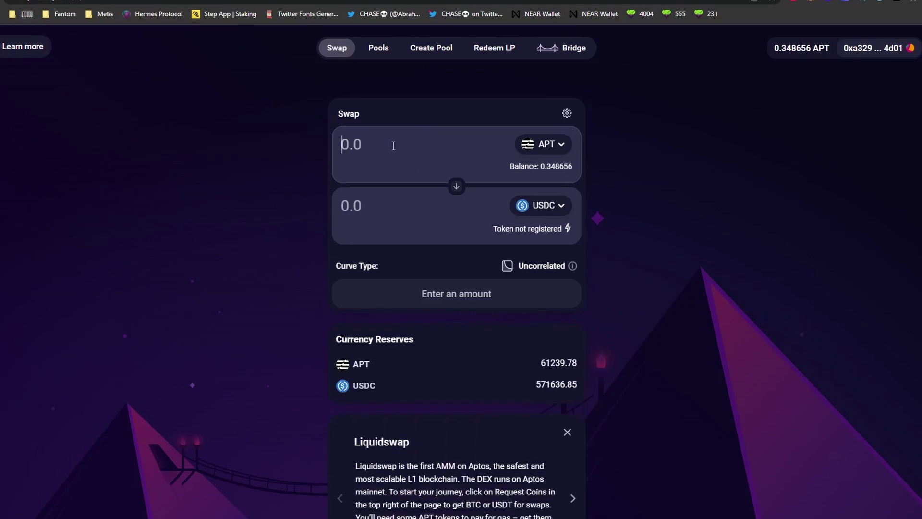
left_click(392, 145)
type("0.3")
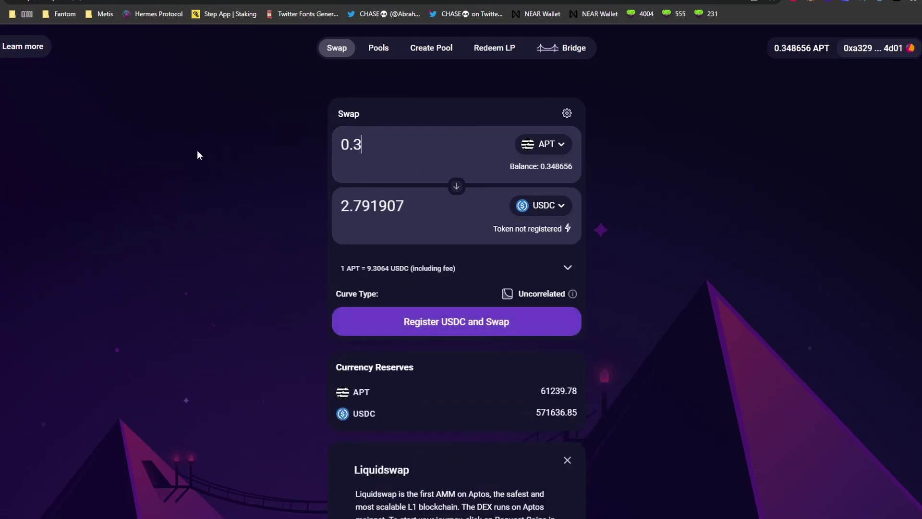
- Bridge the maximum 0.007553 WETH from Aptos to ETH on Optimism and approve the request in the wallet
left_click(561, 48)
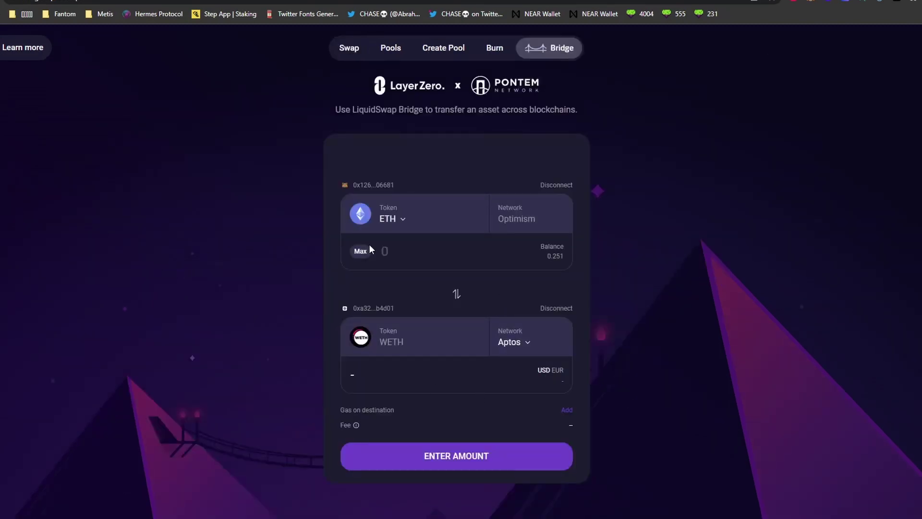
left_click(456, 294)
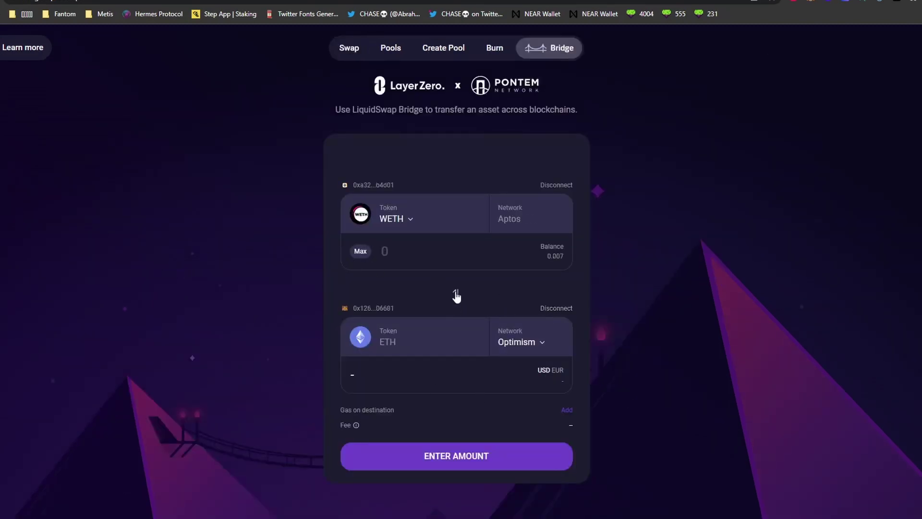
left_click(360, 251)
left_click(361, 251)
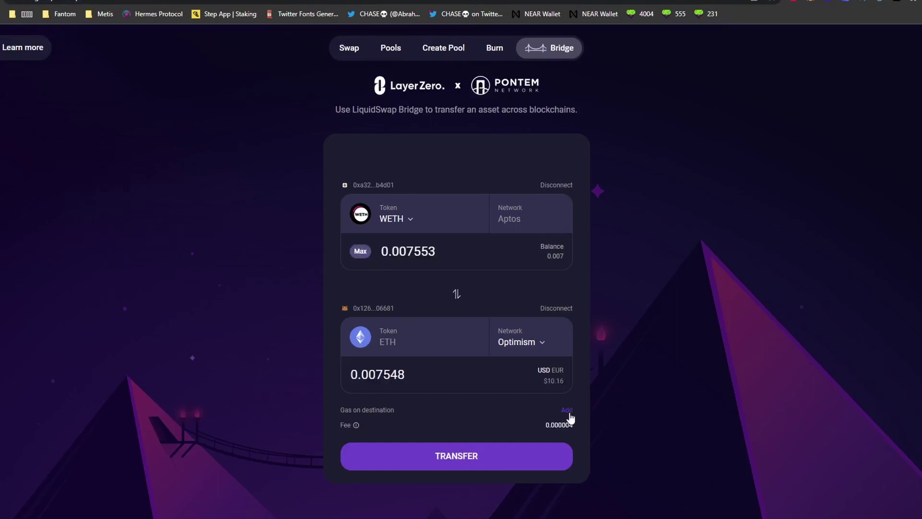
left_click(516, 455)
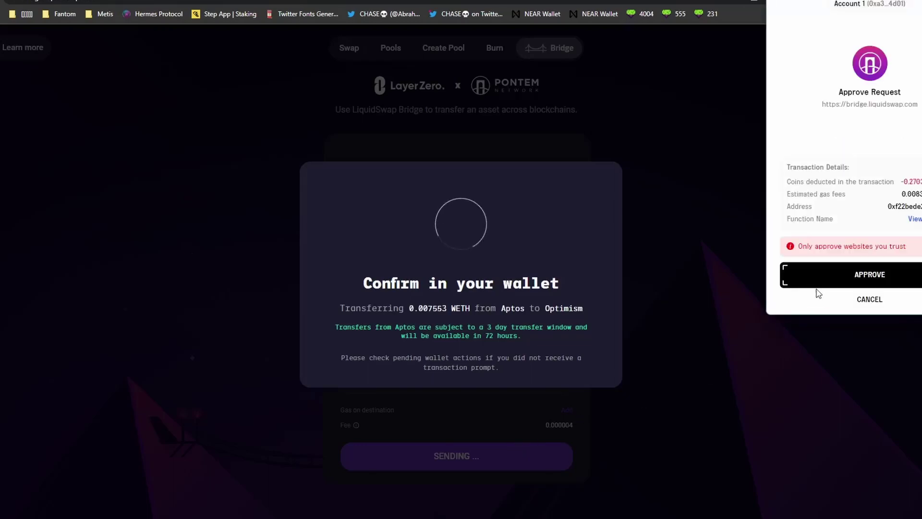
left_click(879, 275)
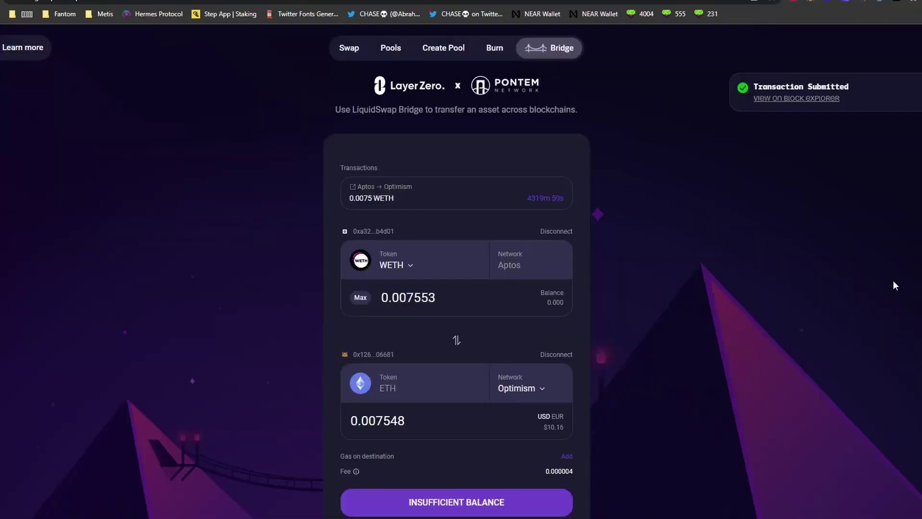
- Check the submitted Aptos to Optimism transfer's message details on LayerZero Scan and its remaining time on the bridge page
left_click(800, 97)
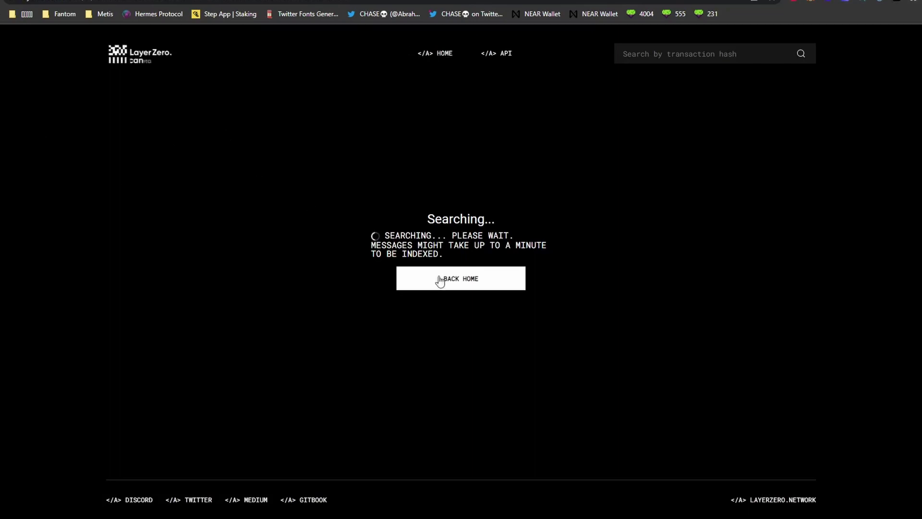
key("ctrl+w")
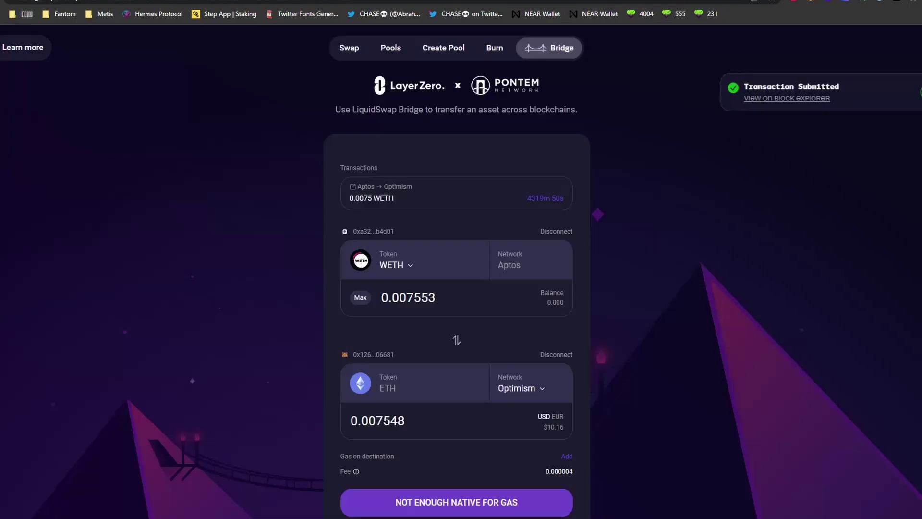
left_click(423, 178)
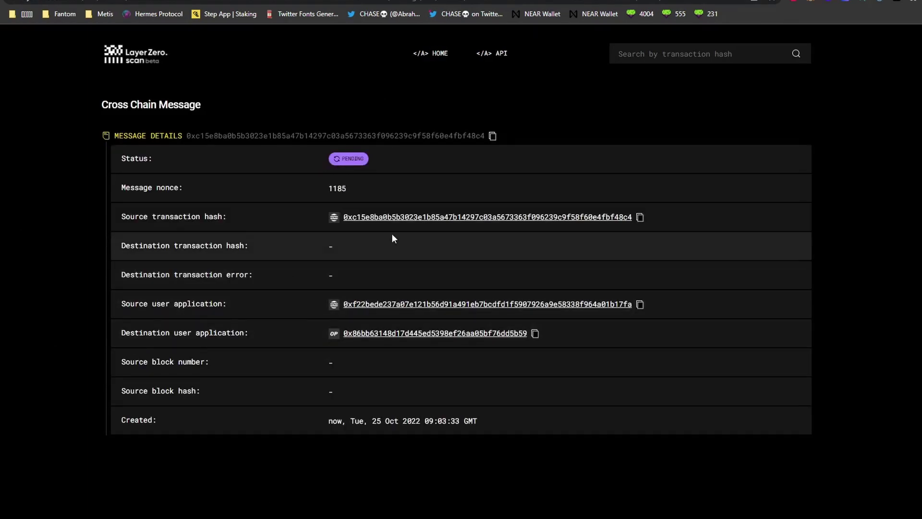
left_click(473, 1)
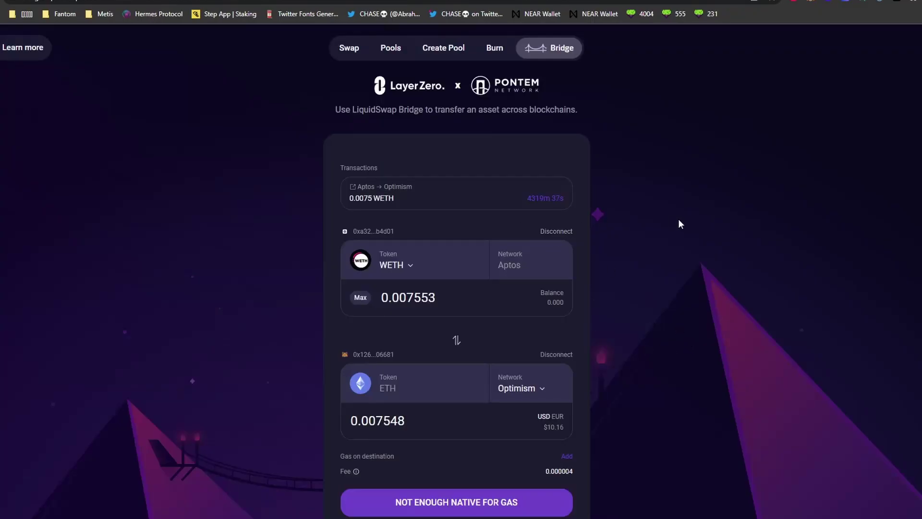
left_click_drag(523, 197, 554, 191)
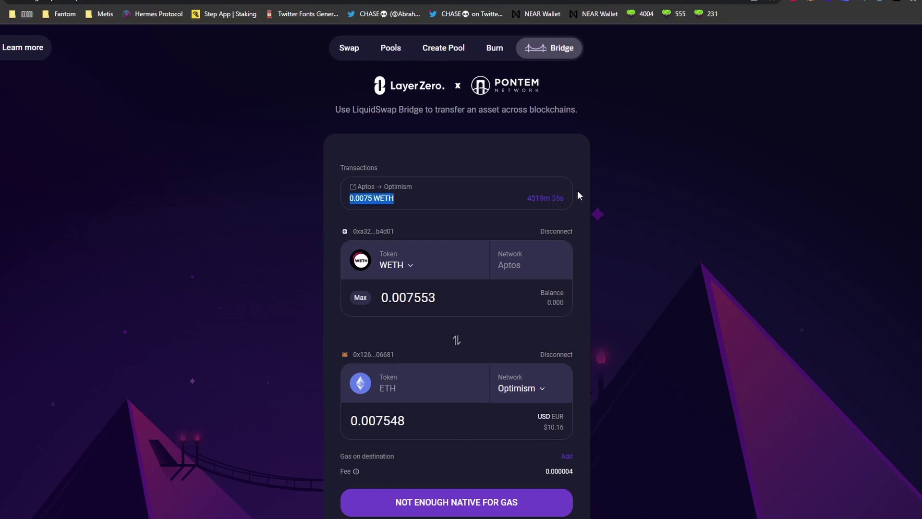